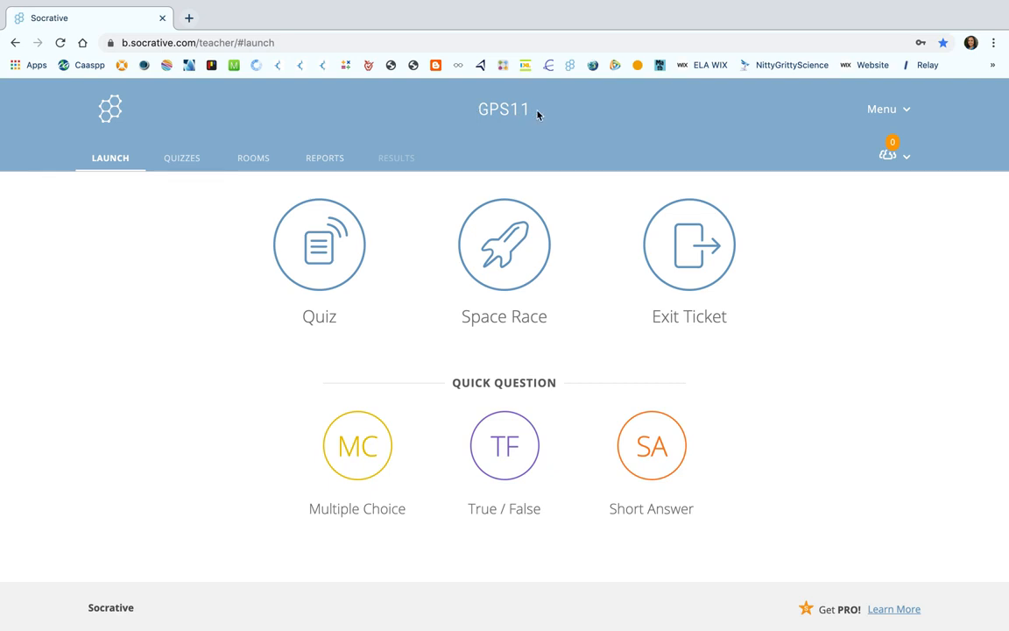
click(247, 159)
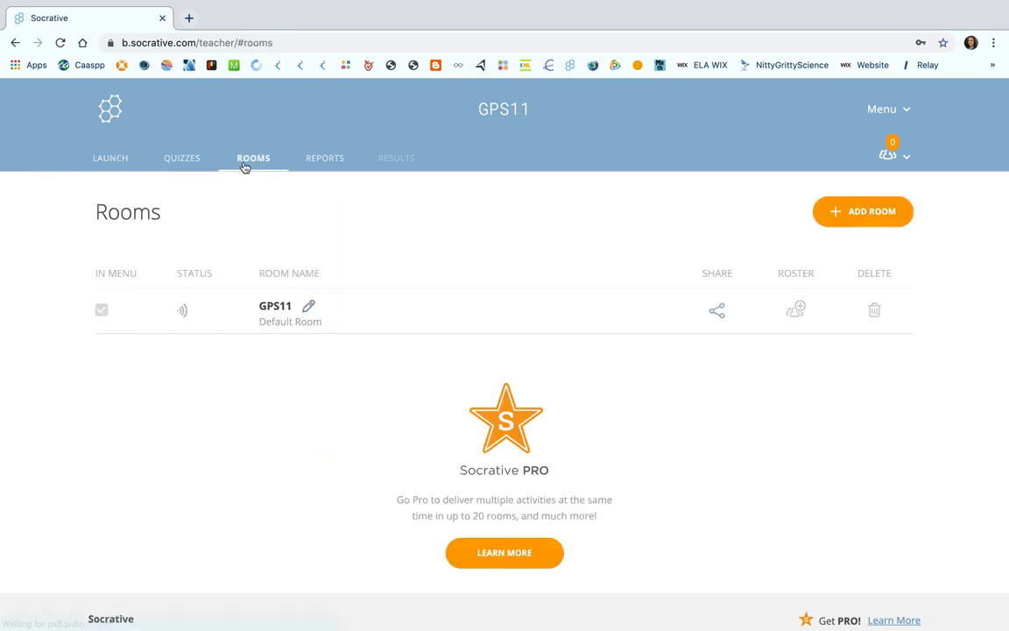
click(308, 309)
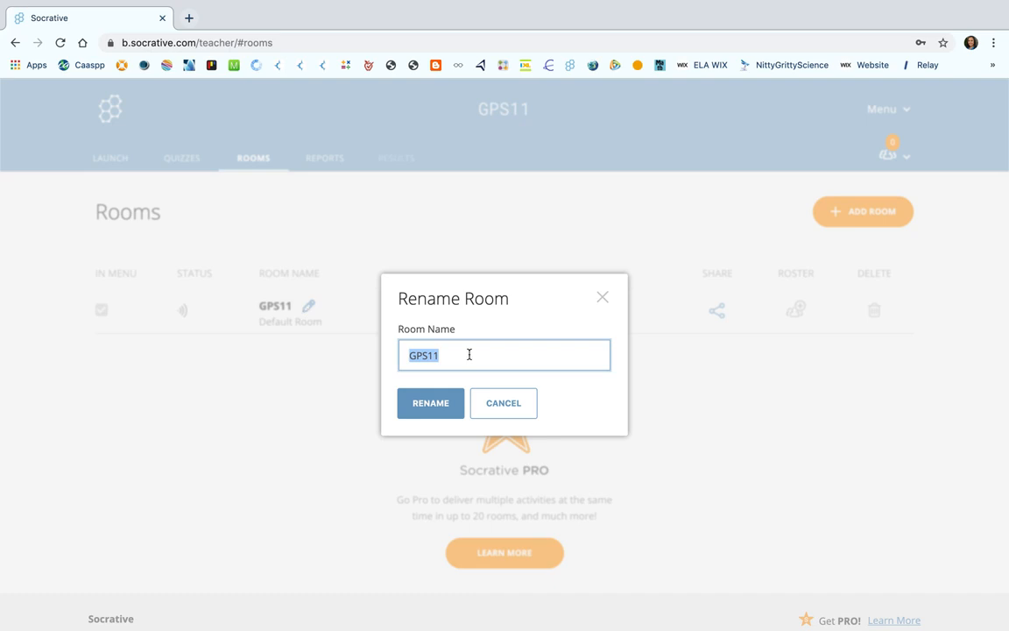
click(599, 296)
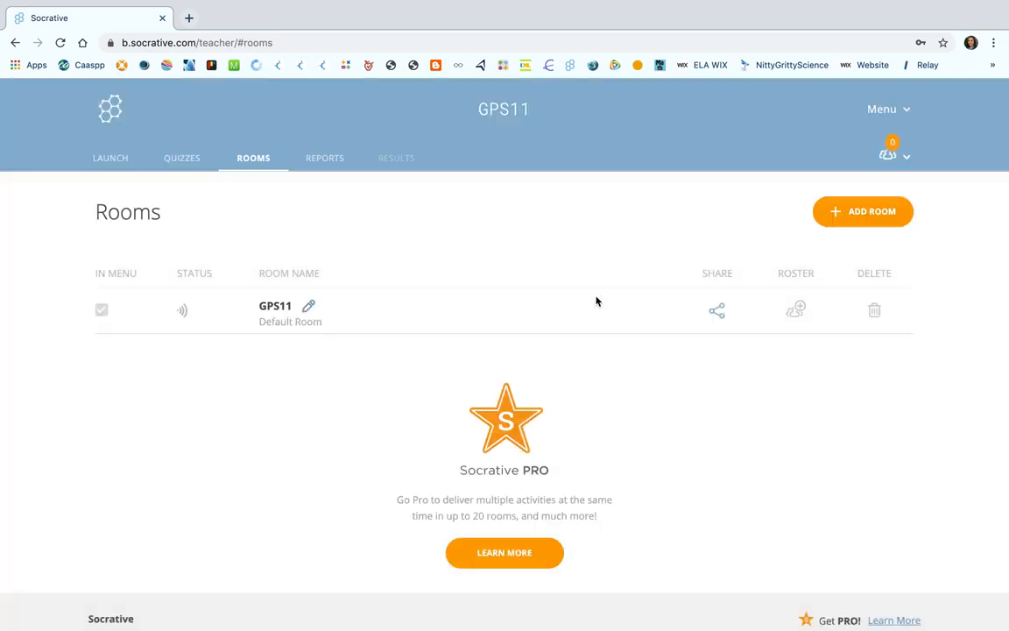
Step: Create a new quiz and title it "Test Quiz"
click(184, 164)
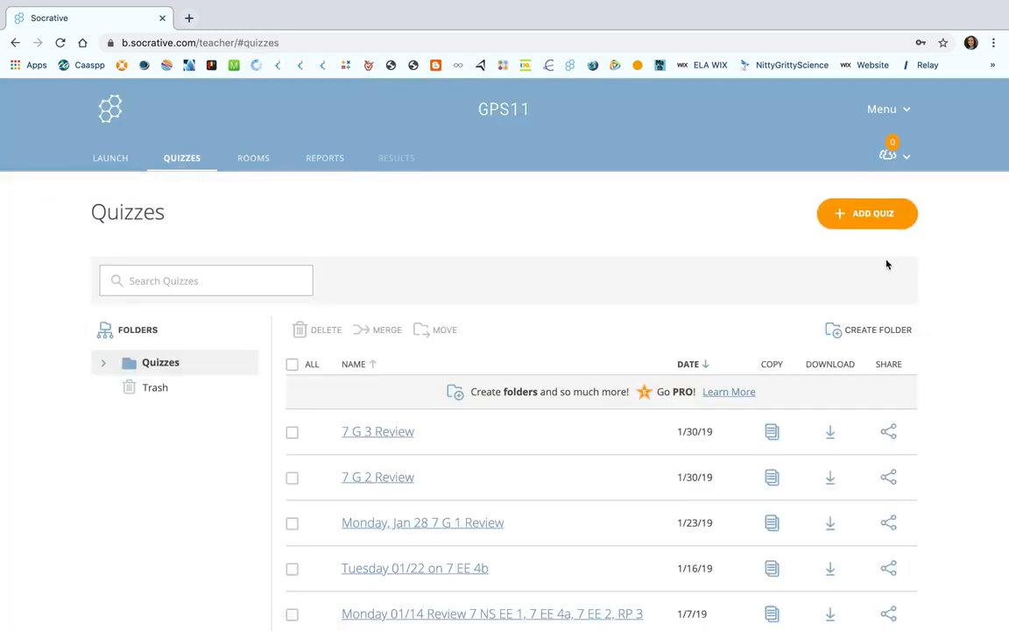
click(873, 219)
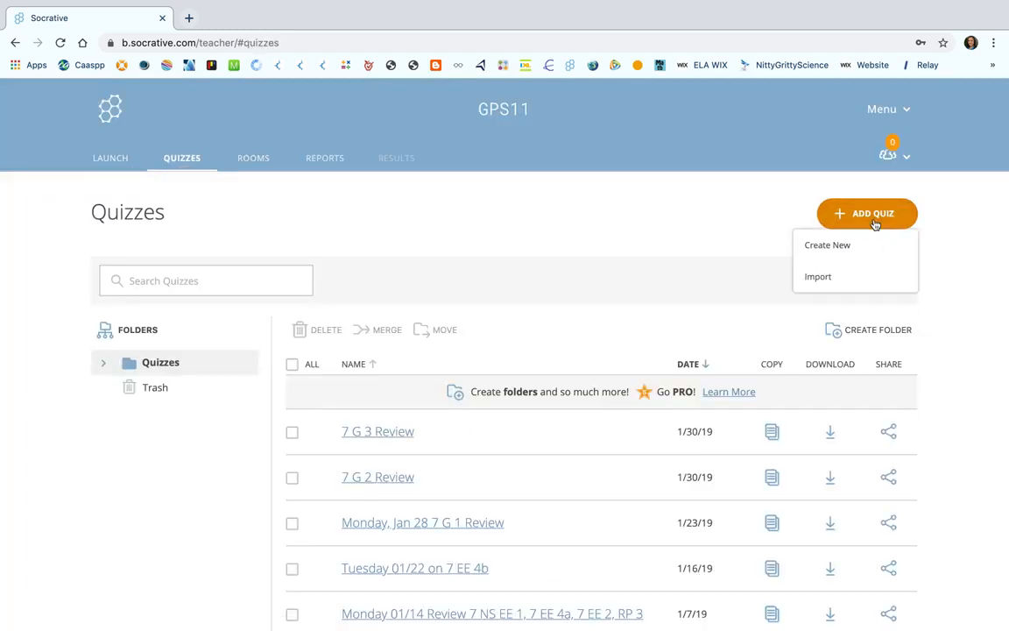
click(829, 246)
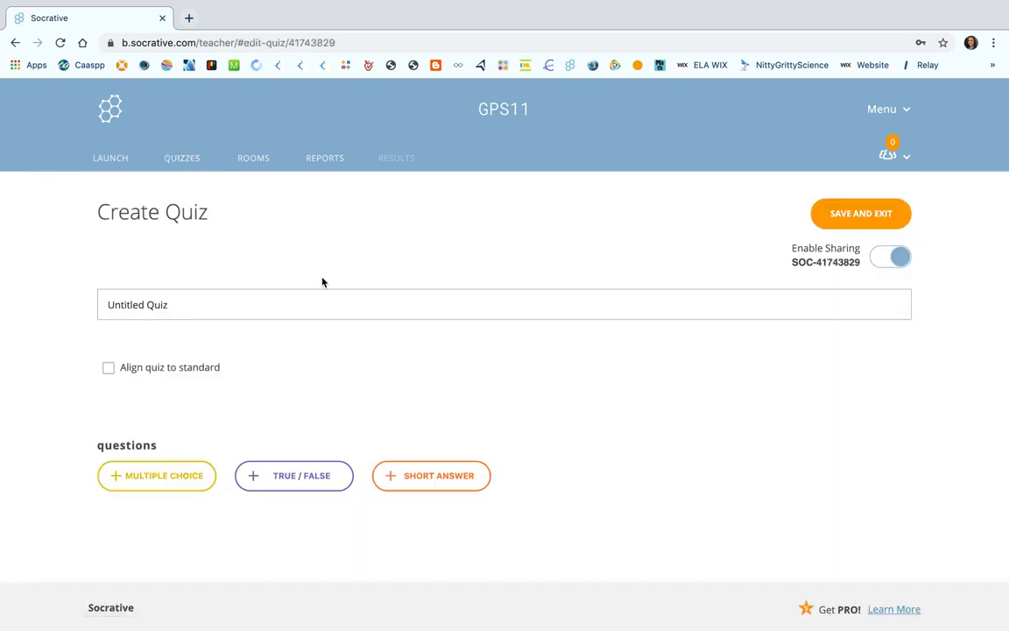
click(171, 302)
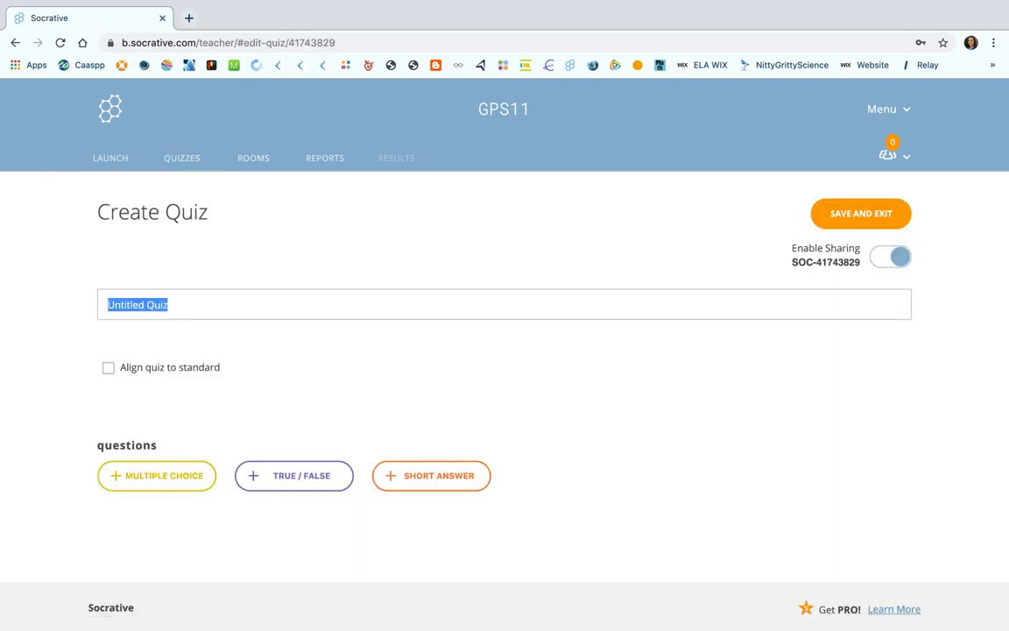
text(Test Quiz)
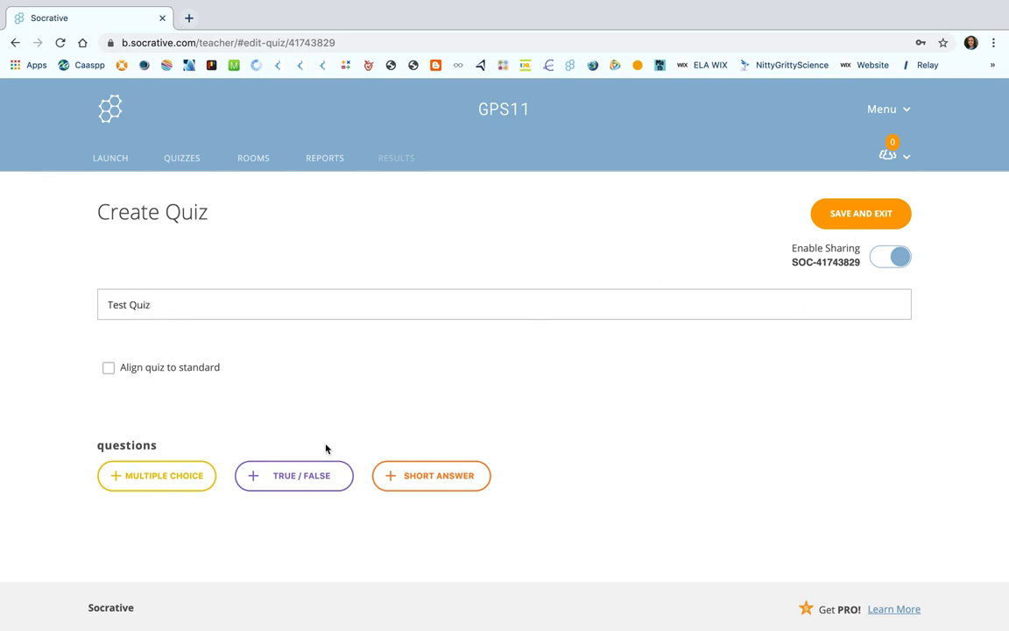
Step: Add a multiple-choice question reading "What is the sum of 2 + 2?" with formatting turned off
click(197, 480)
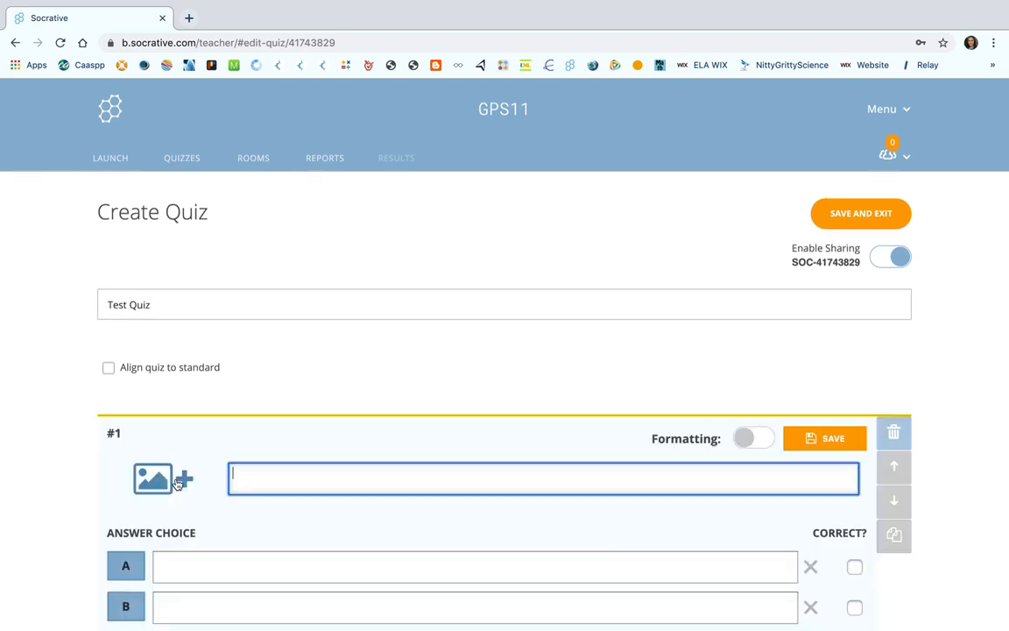
scroll(472, 466, down, 3)
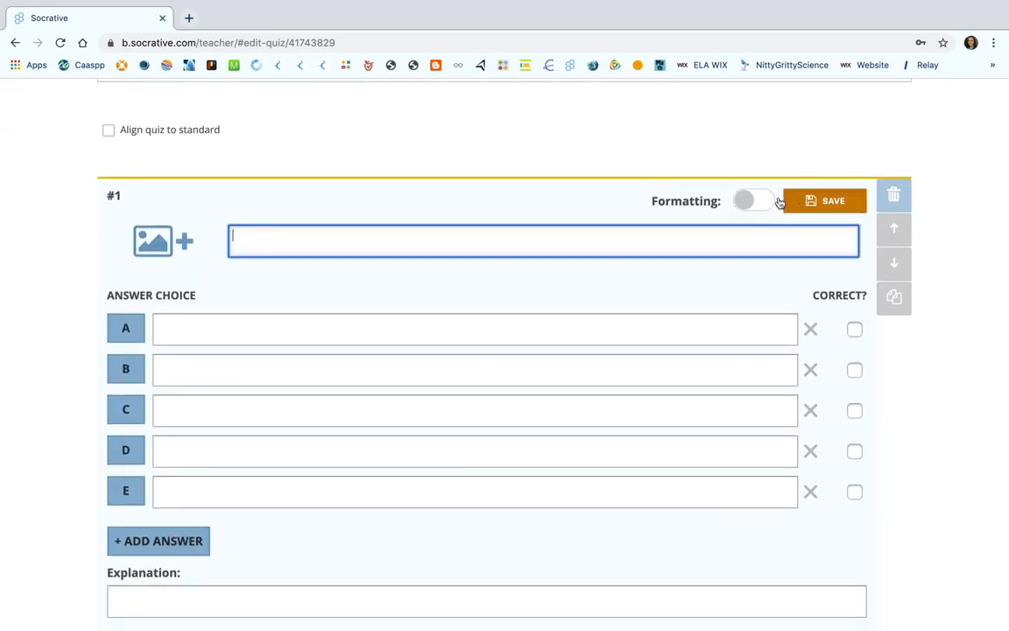
click(751, 201)
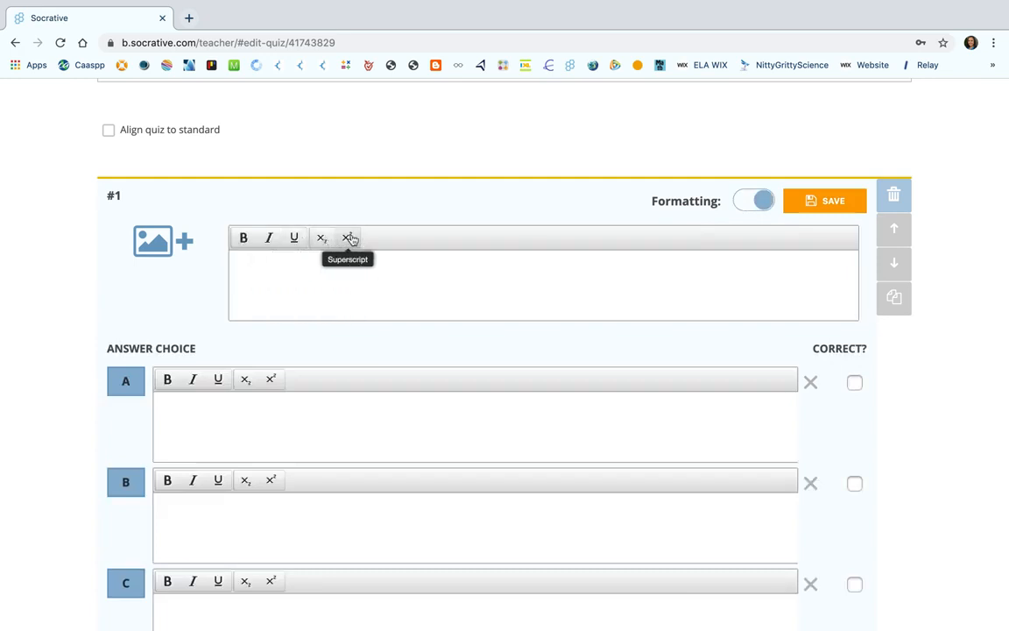
click(327, 268)
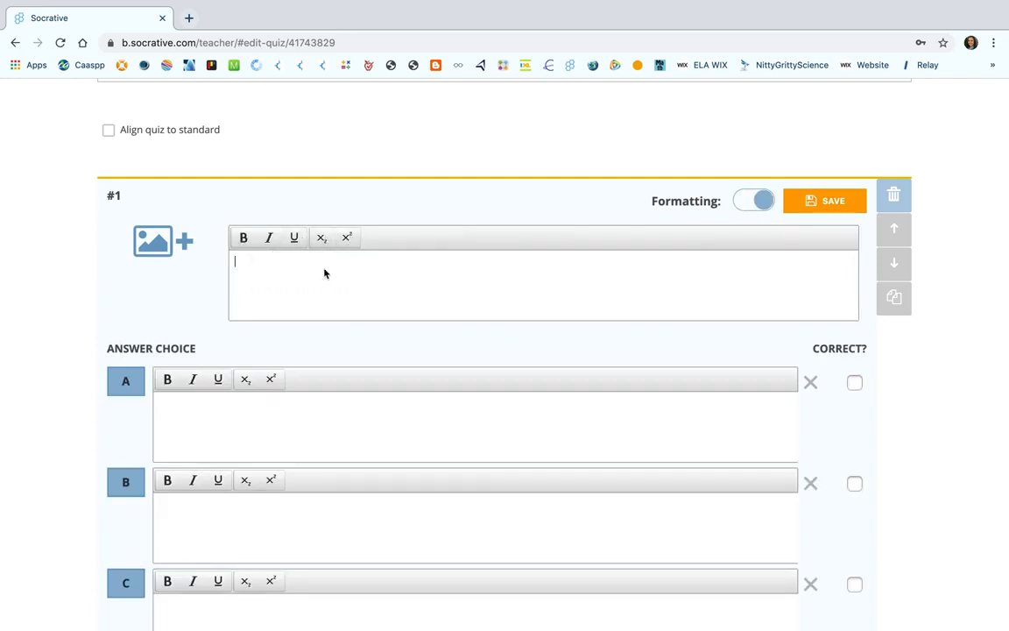
click(749, 204)
click(282, 237)
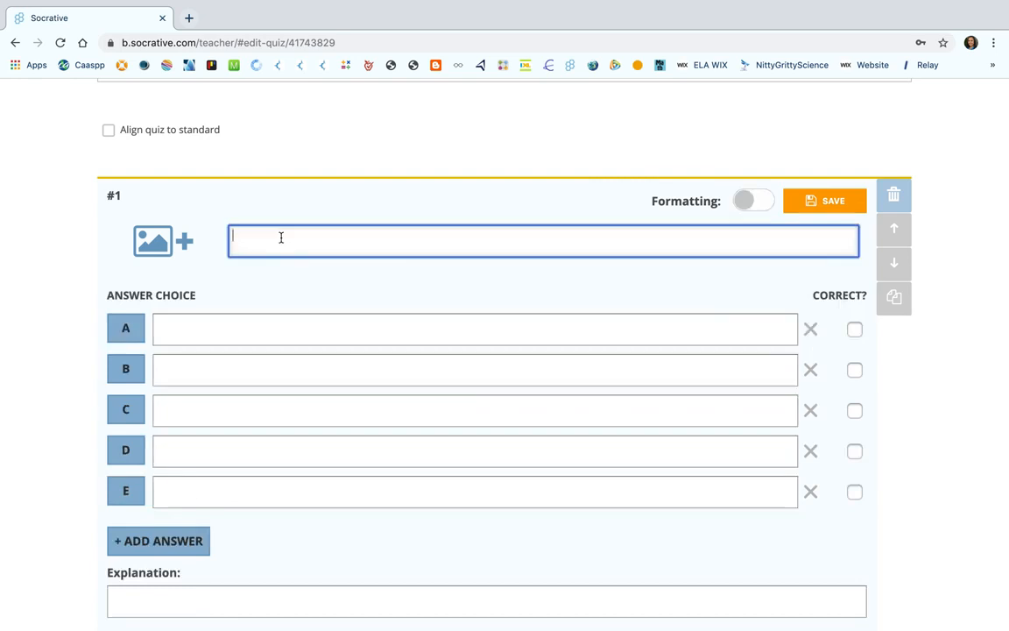
text(What is the sum of 2 + 2?)
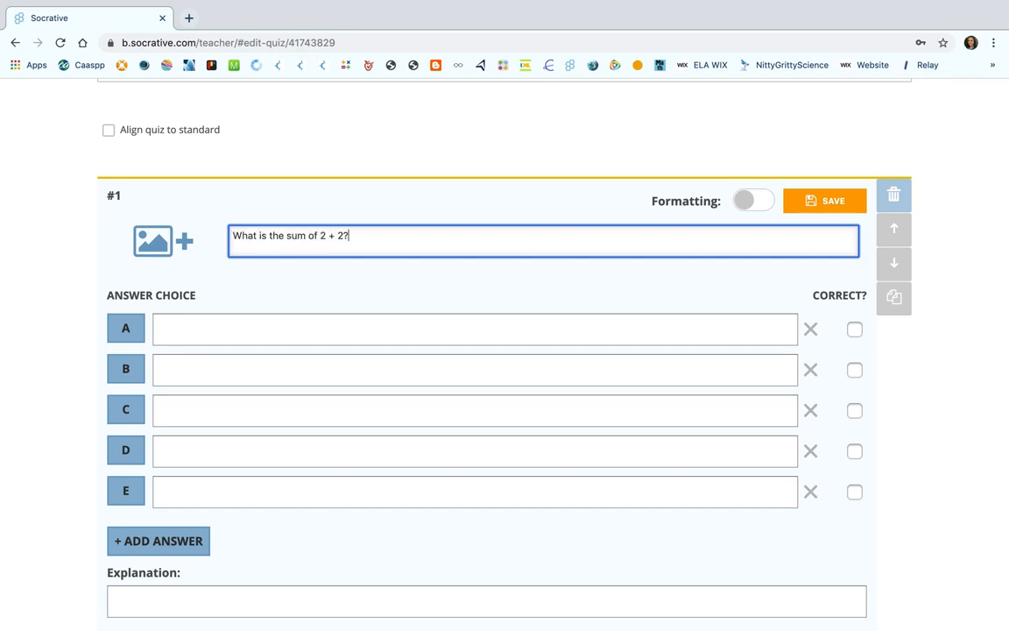
Step: Remove answer choices E and D from question 1
click(257, 327)
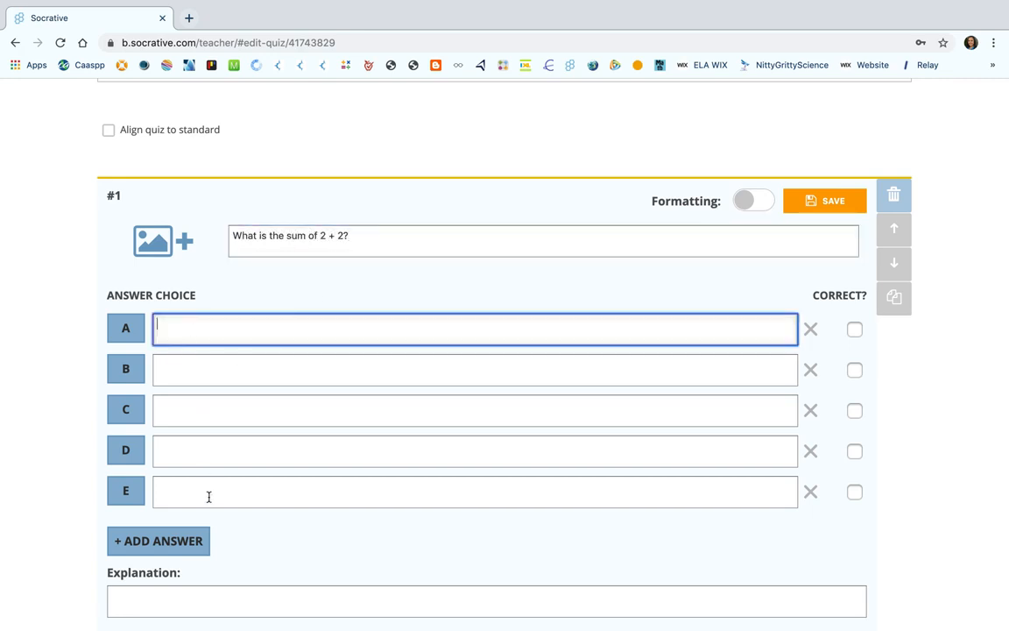
click(811, 492)
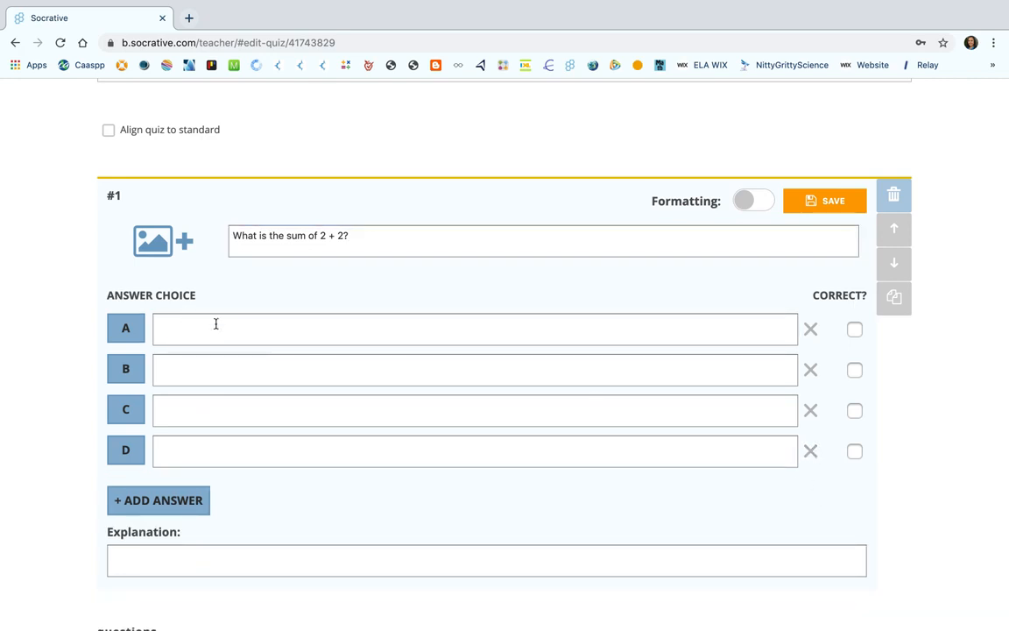
click(811, 451)
Step: Enter 3, 4 and 5 as answer choices A, B and C of question 1 and mark 4 as correct
click(233, 332)
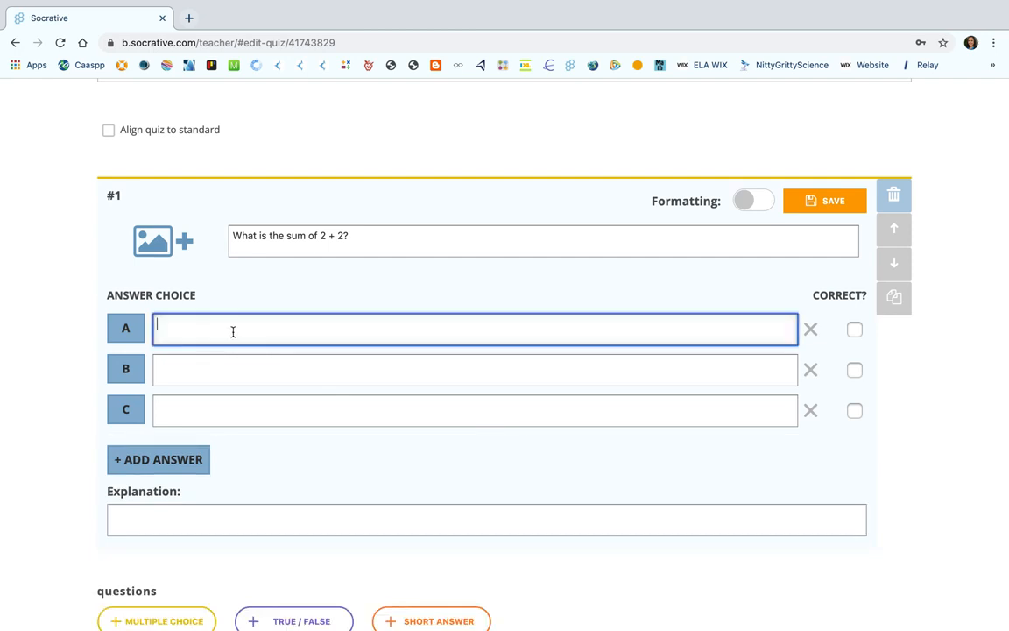
text(3)
click(228, 370)
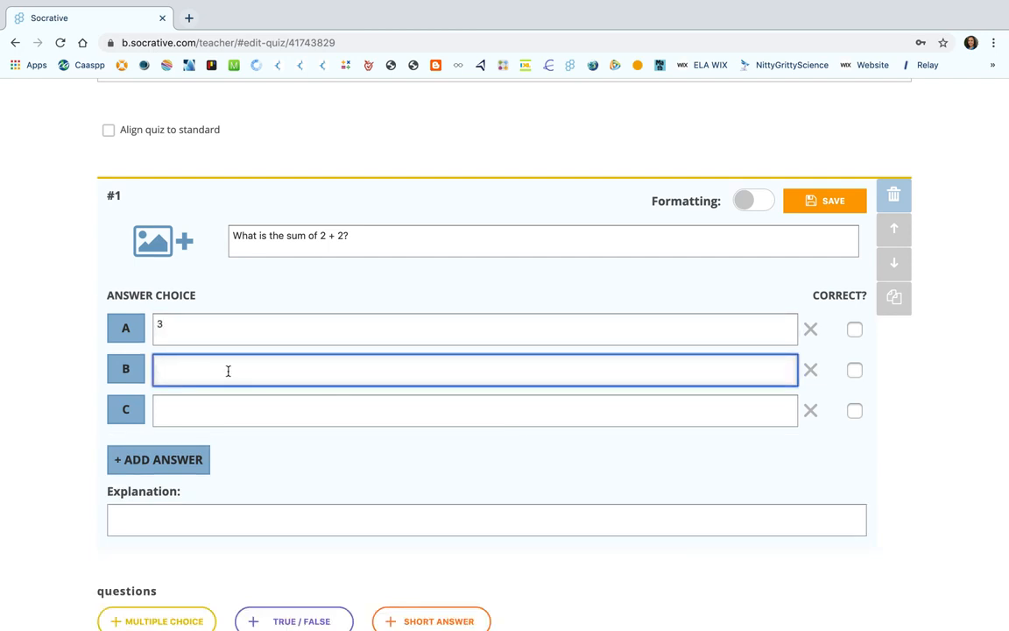
text(4)
click(225, 410)
text(5)
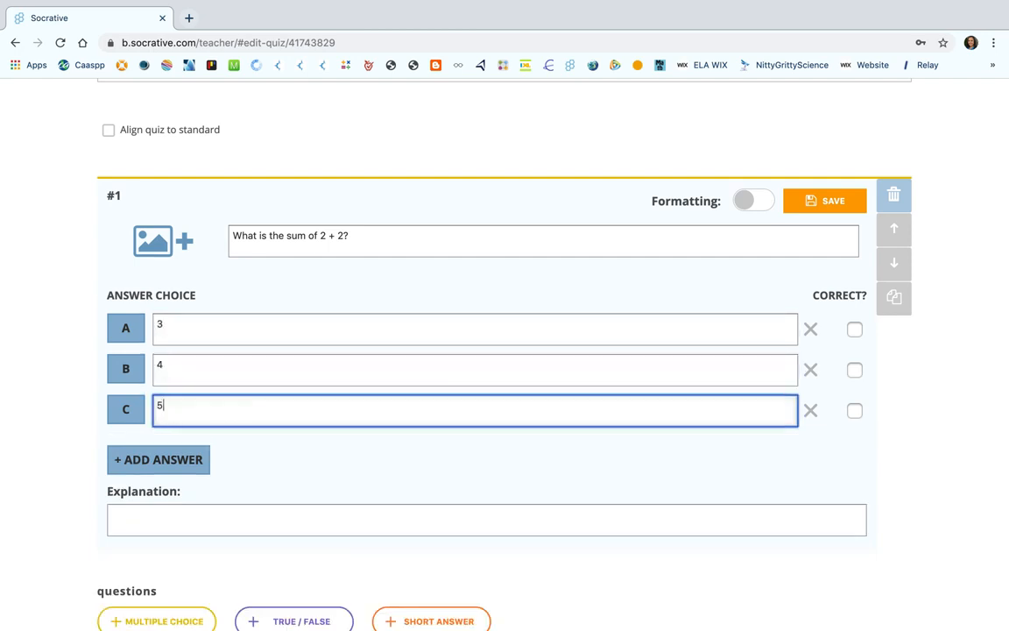
click(854, 371)
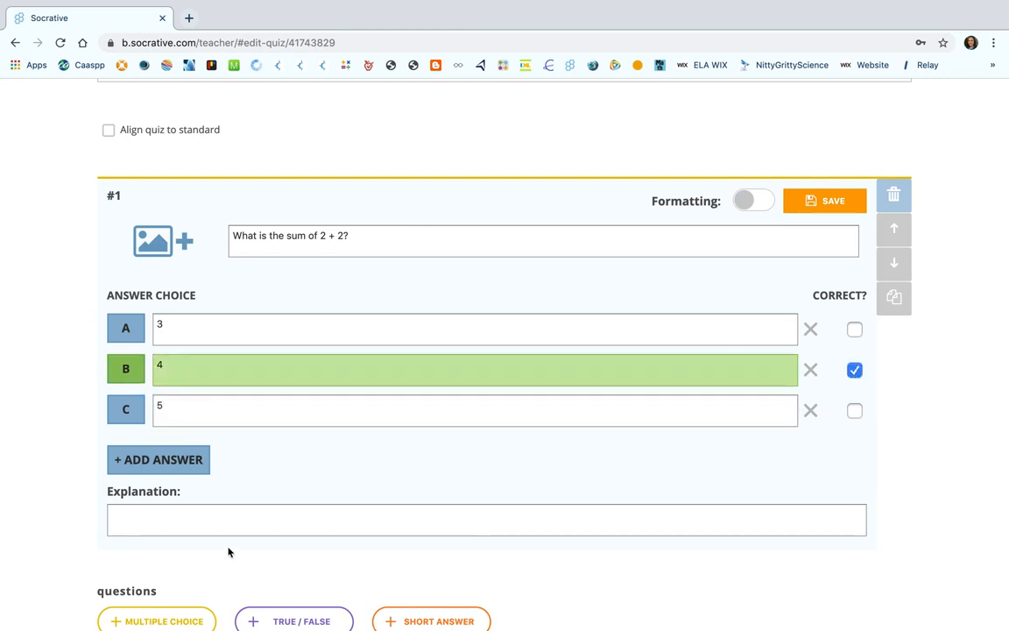
Step: Add the explanation "The sum is 4 because...." to question 1 and save the question
click(148, 522)
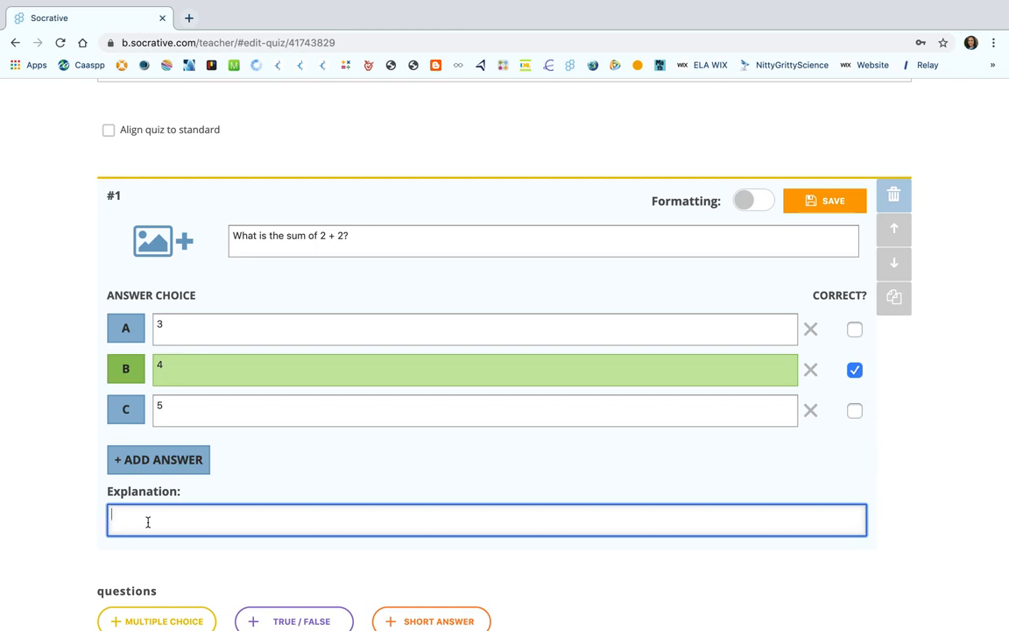
text(The sum is 4 because....)
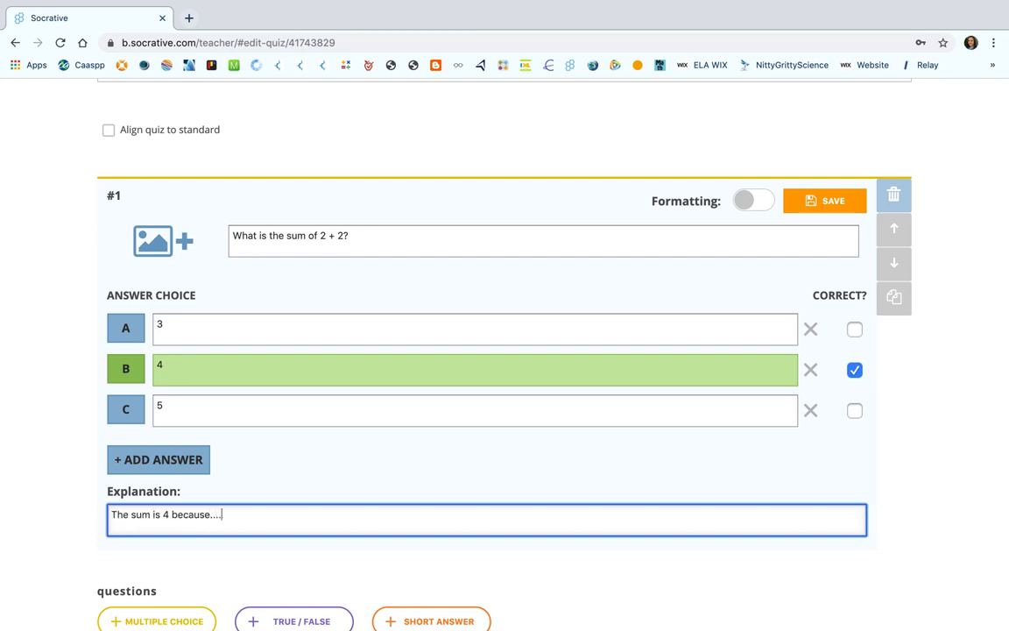
click(822, 203)
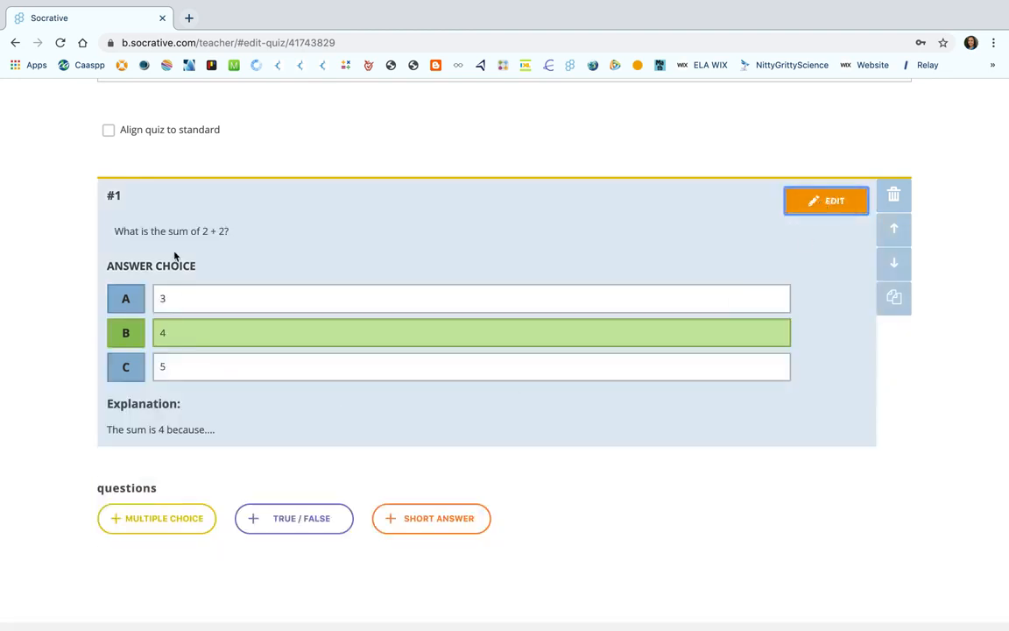
Step: Add a true/false question with formatting turned on, reading "What is the difference of 8 and 5?"
scroll(311, 255, down, 1)
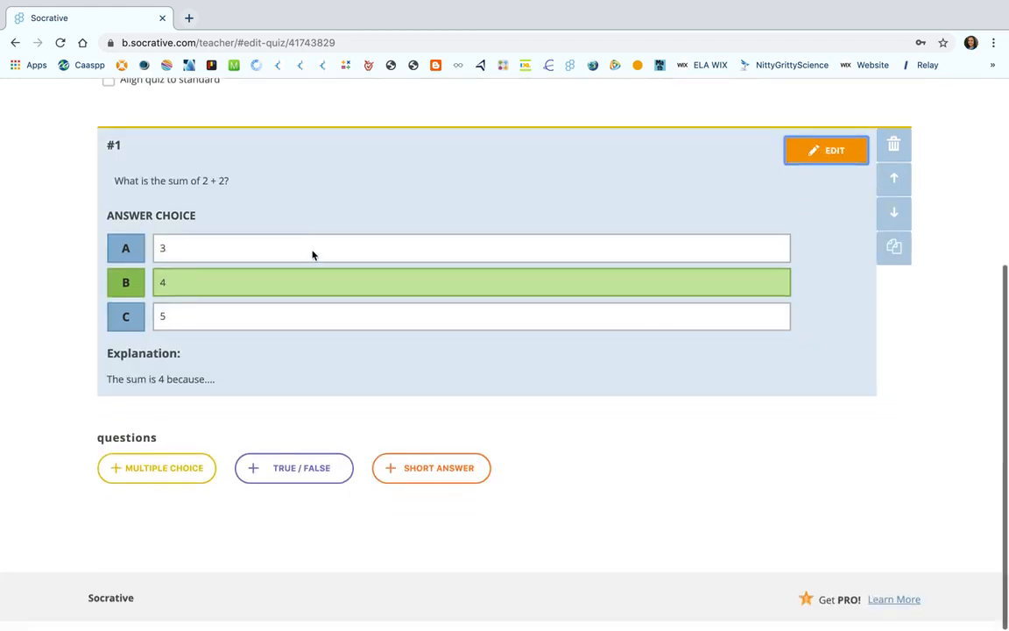
click(282, 490)
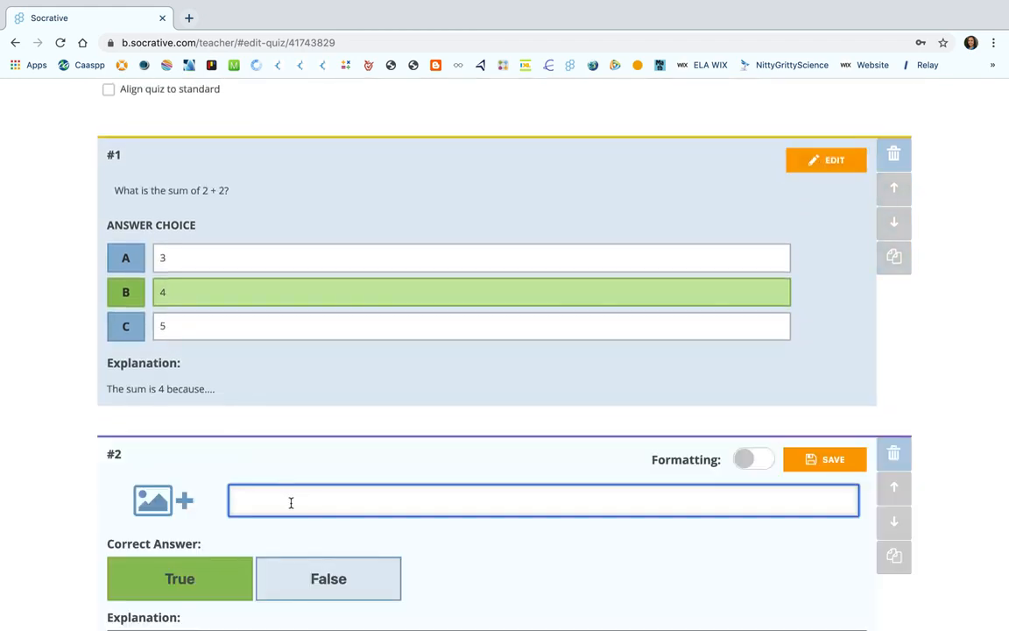
scroll(289, 499, down, 5)
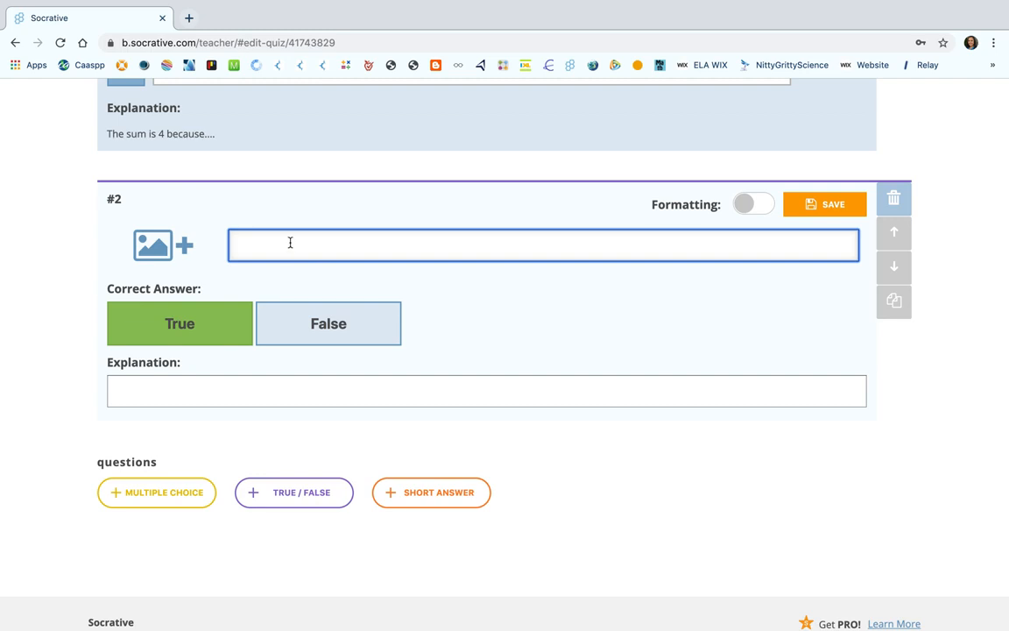
click(755, 204)
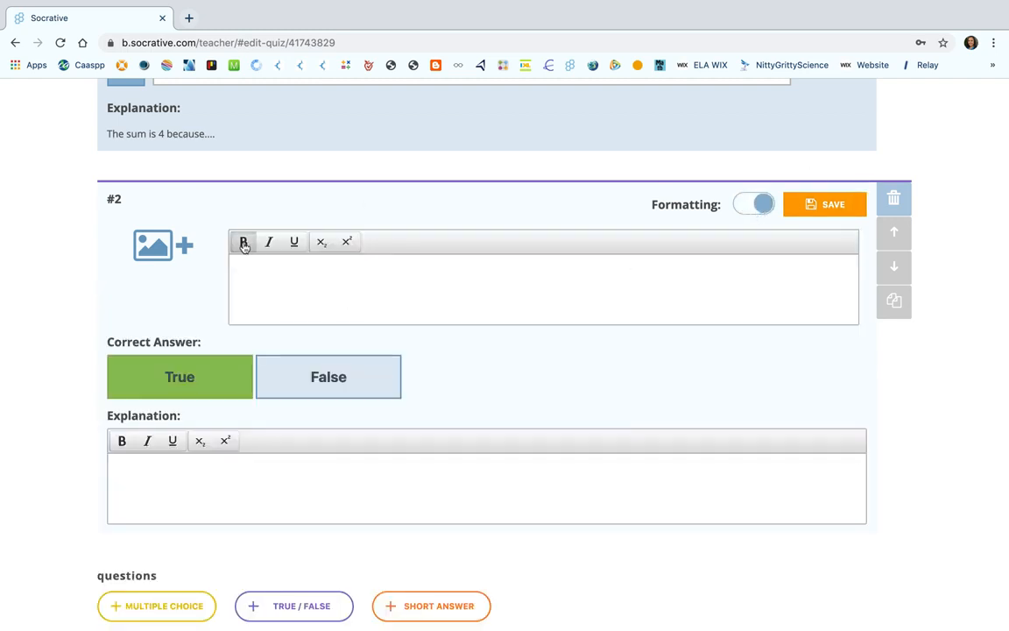
text(What is the difference bet)
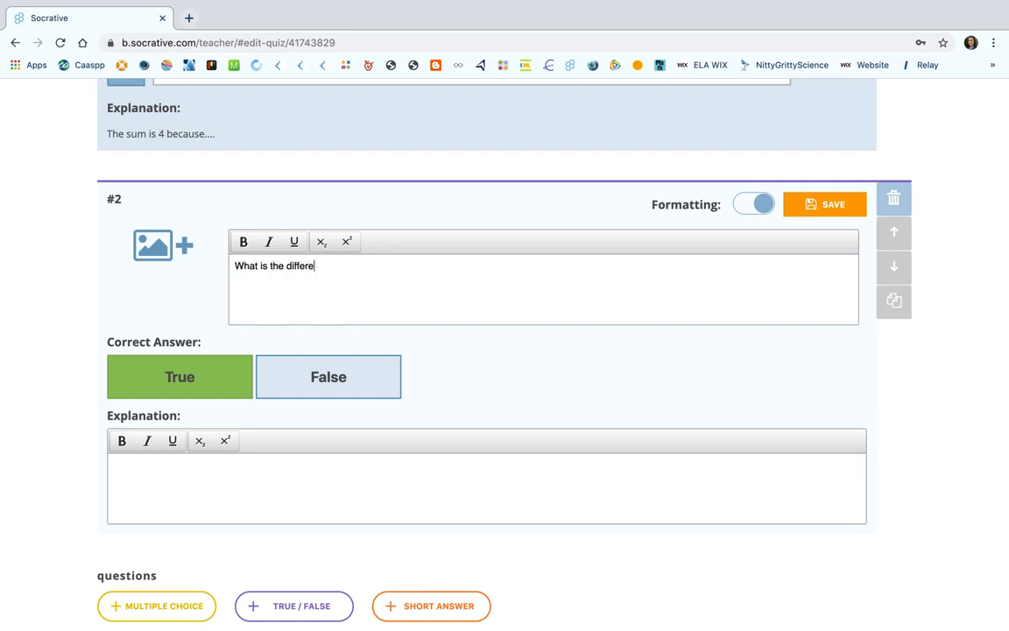
key(BackSpace)
key(BackSpace)
key(BackSpace)
text(of 8 and 5?)
Step: Make the numbers 8 and 5 bold and underline the word "difference" in the text of question 2
double_click(346, 266)
click(244, 241)
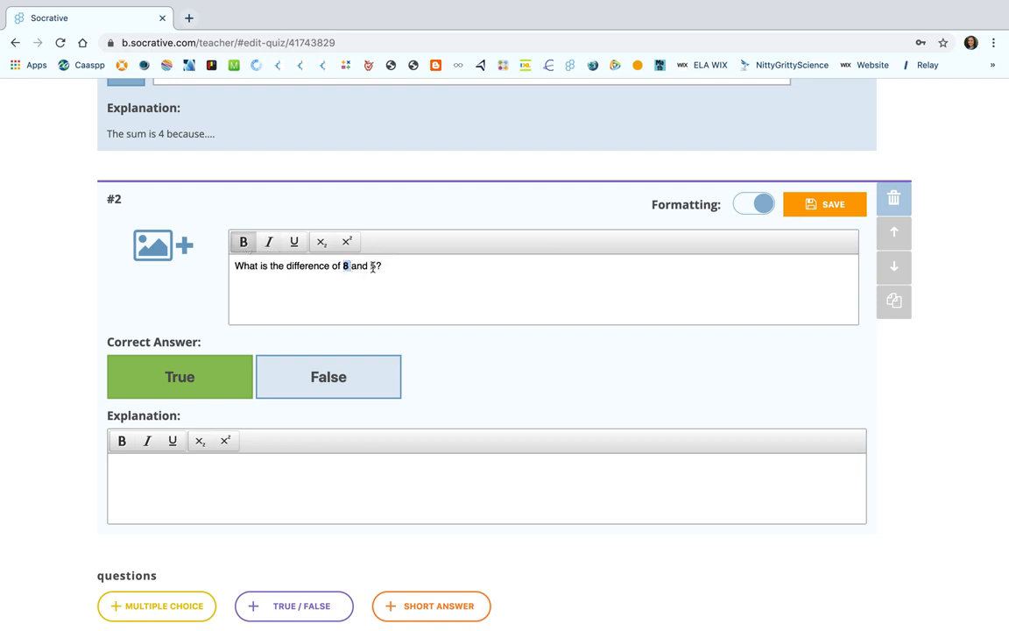
double_click(374, 266)
click(249, 243)
drag(287, 267, 323, 269)
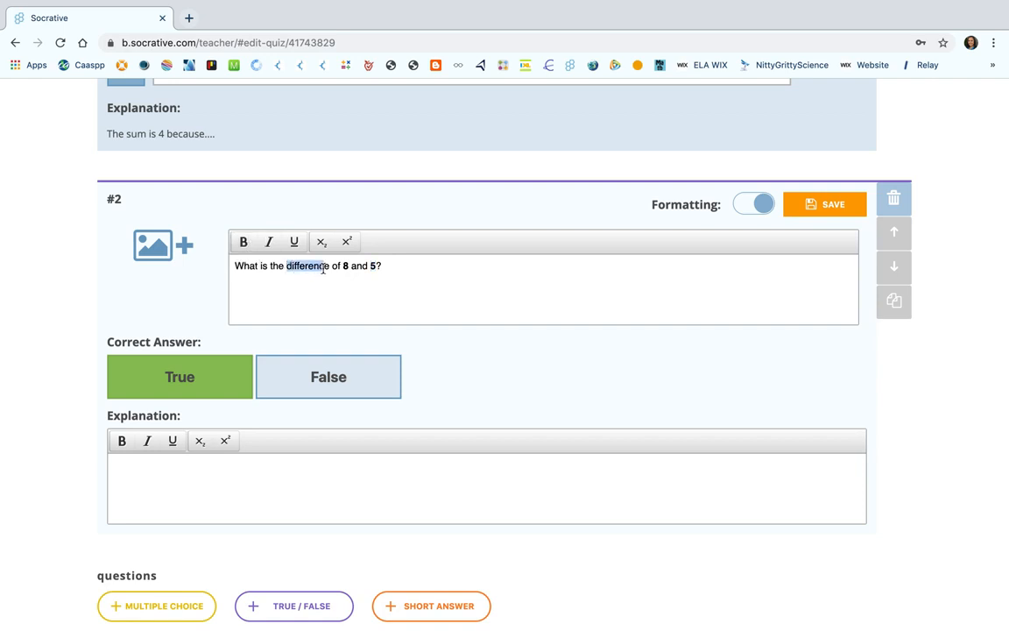
click(295, 242)
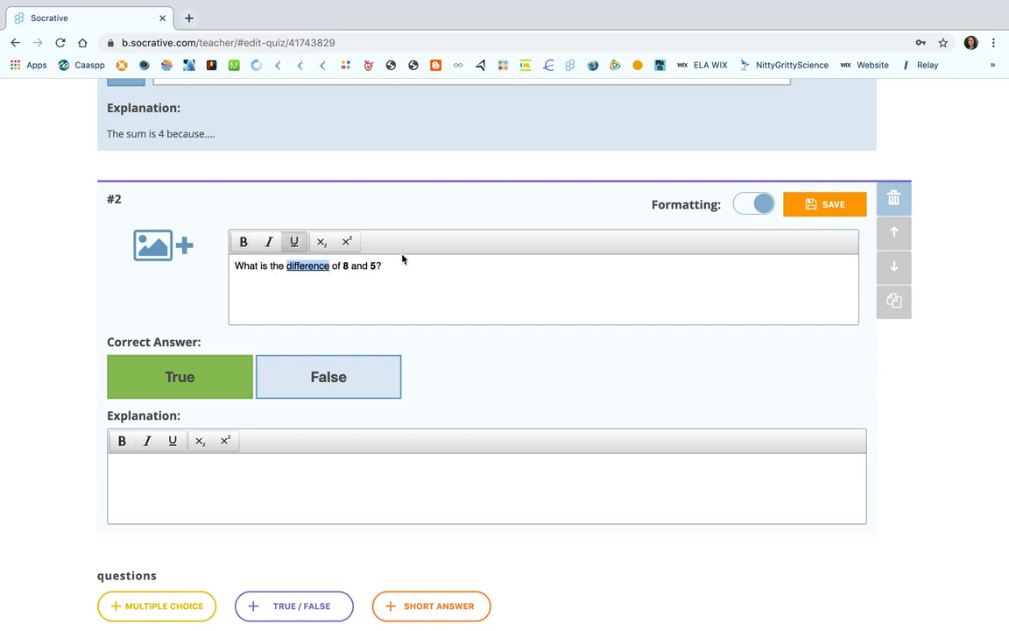
click(389, 279)
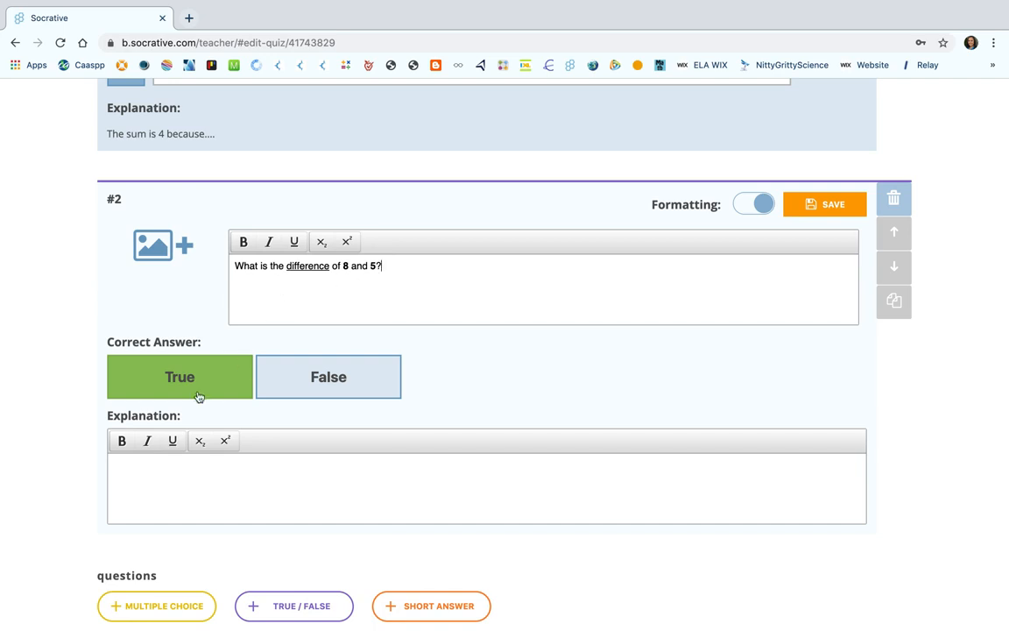
Step: Reword the start of question 2 from "What is the difference" to "The difference", without underlining
drag(287, 267, 205, 270)
text(The)
key(BackSpace)
key(BackSpace)
key(BackSpace)
key(BackSpace)
key(super+u)
text(The)
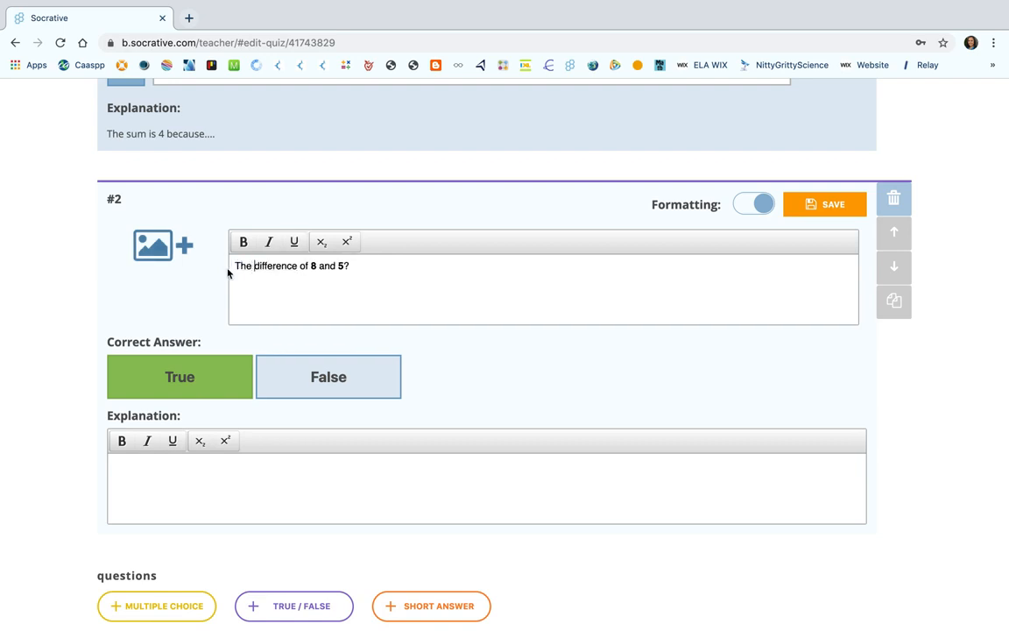
Step: Replace the question mark in question 2 with a non-bold "is 4." and set the correct answer to False
click(352, 264)
key(BackSpace)
text(i)
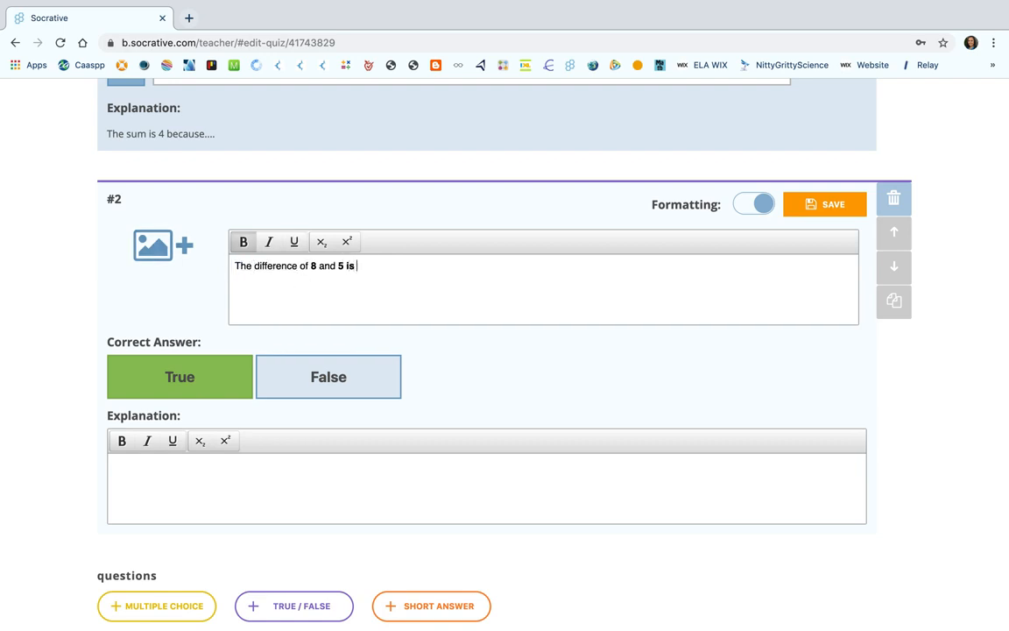
text(s)
key(BackSpace)
key(BackSpace)
key(BackSpace)
key(super+b)
text(is 4.)
click(354, 376)
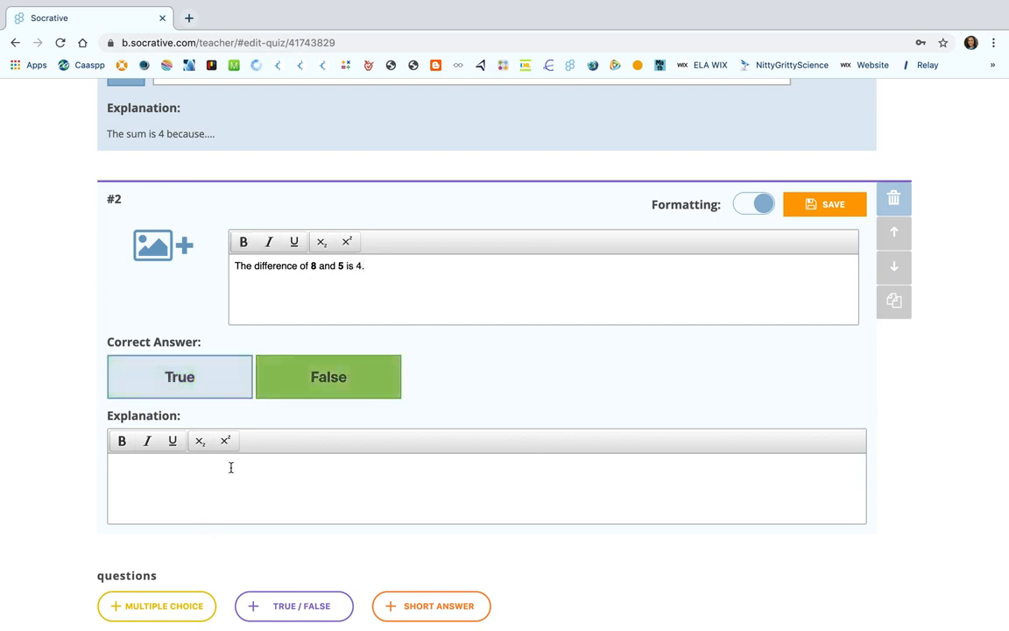
Step: Enter "The difference of 8 and 5 is 3 because........" as the explanation of question 2 and save the question
text(The difference of 8 and 5 is )
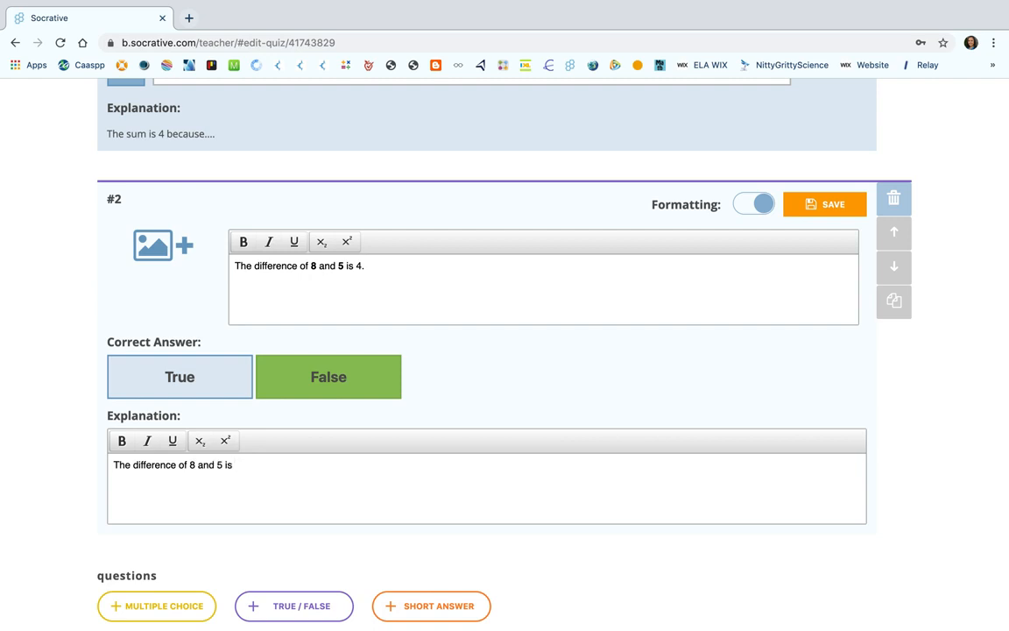
text(3 because........)
click(807, 212)
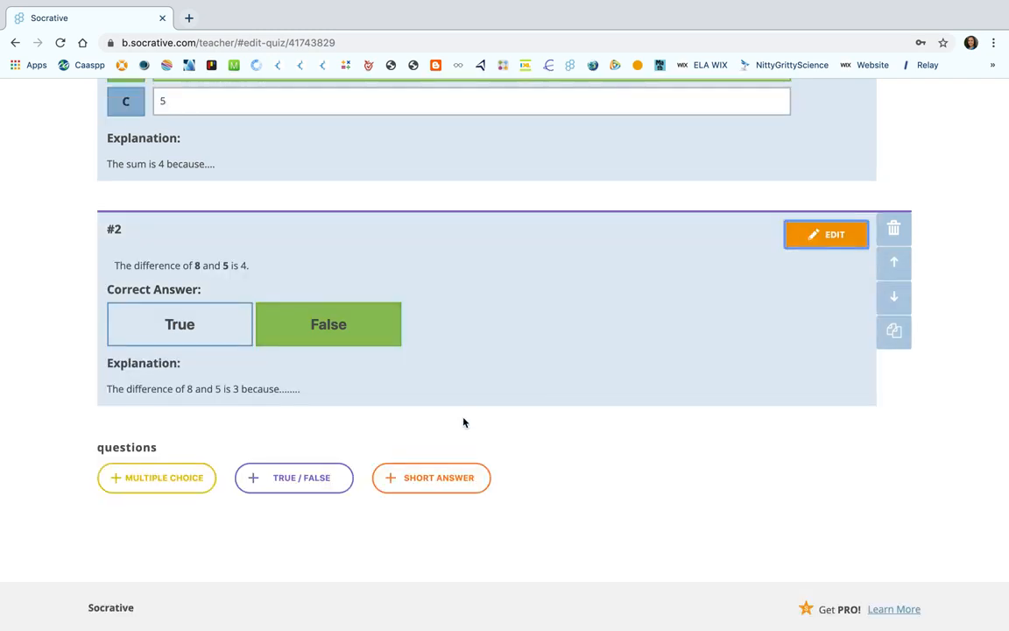
Step: Add a short-answer question 3 and attach the image Math Problem Example.jpg from the Downloads folder
scroll(464, 423, down, 1)
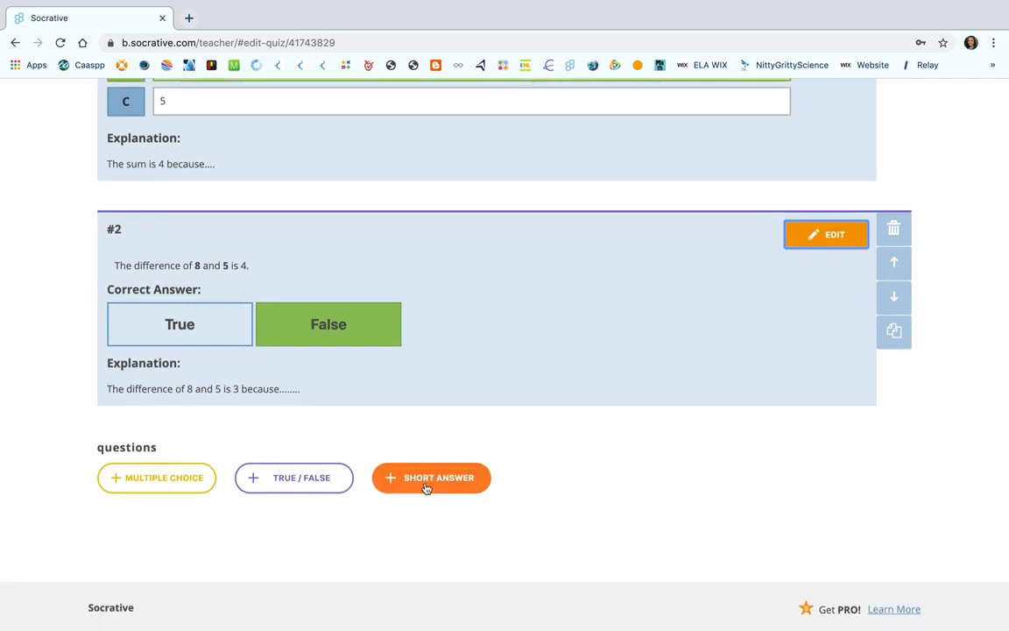
click(427, 482)
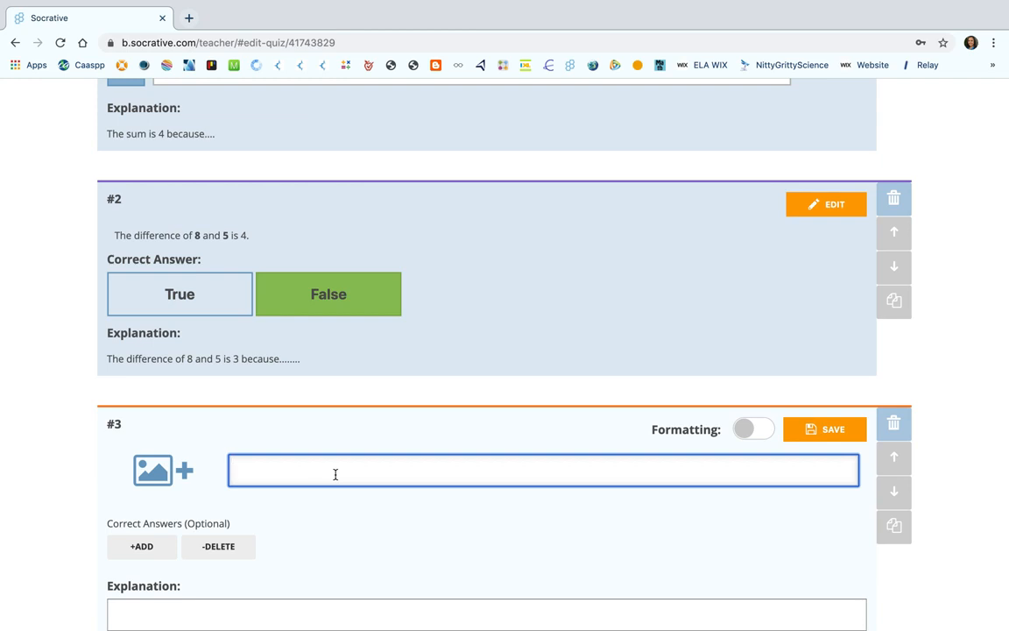
scroll(336, 474, down, 3)
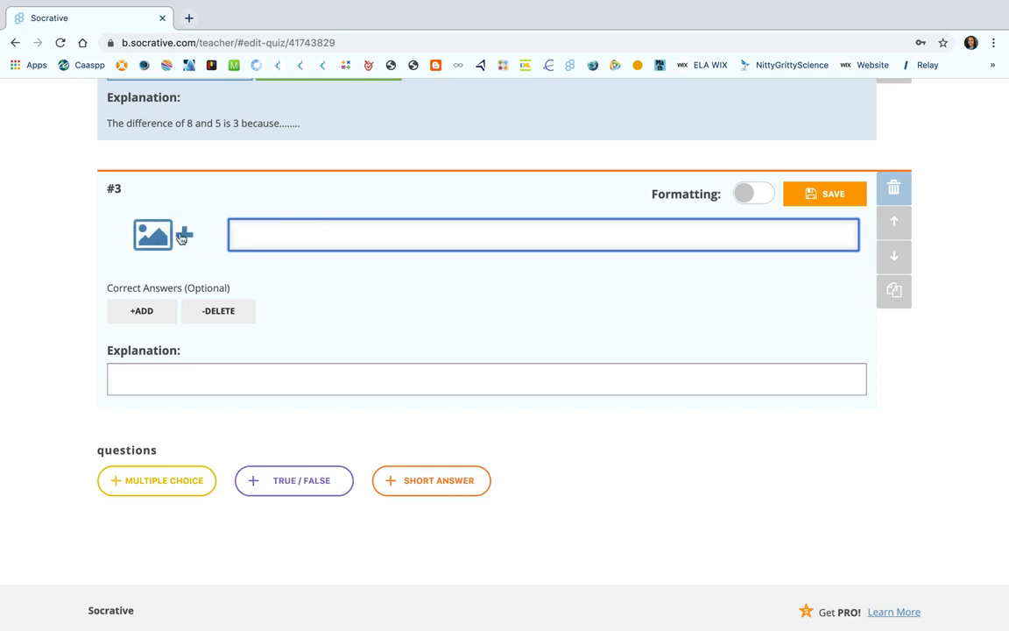
click(184, 235)
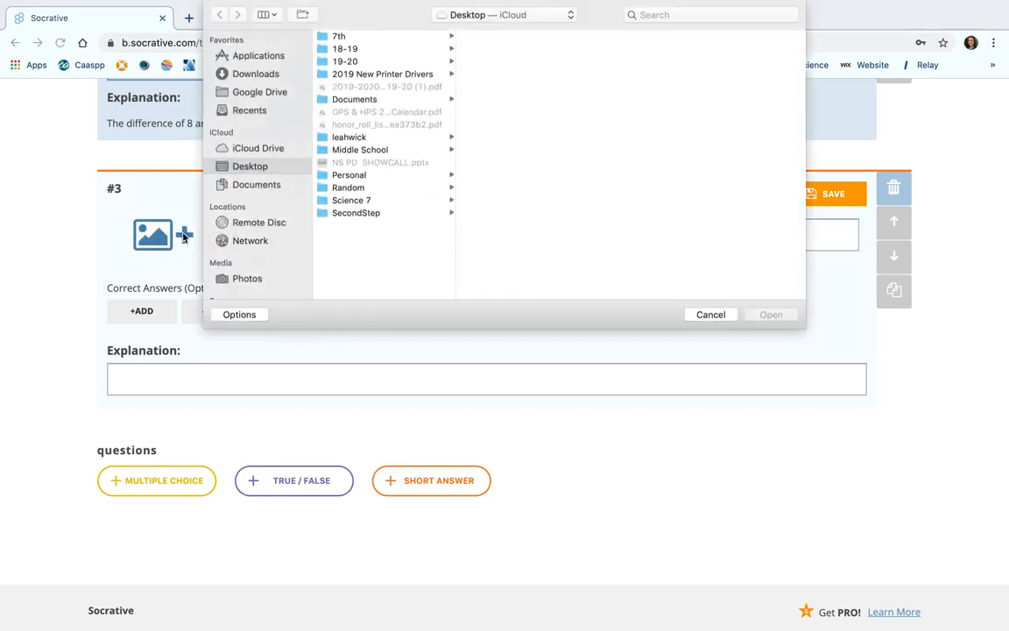
click(259, 73)
click(361, 39)
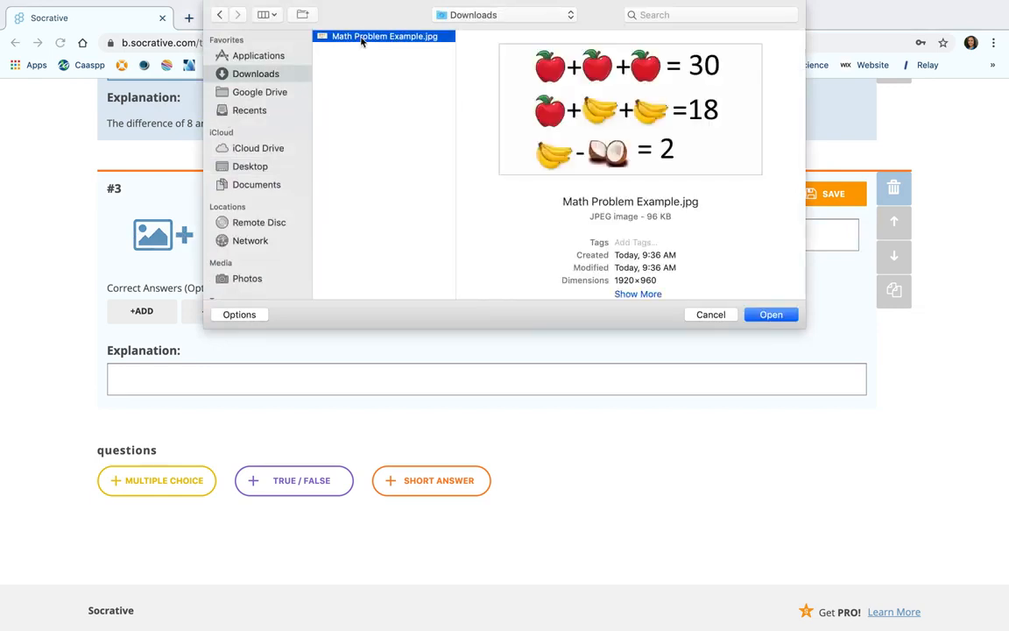
click(775, 316)
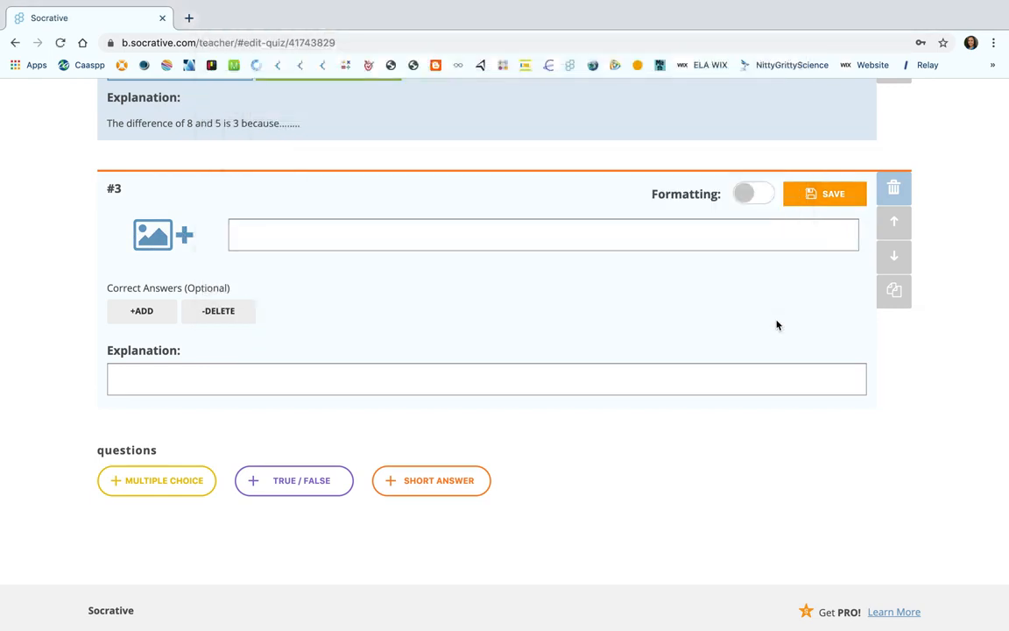
Step: Enter "Explain in your best CASE what numbers are represented by each fruit." as question 3 and save it with a blank correct answer
click(287, 232)
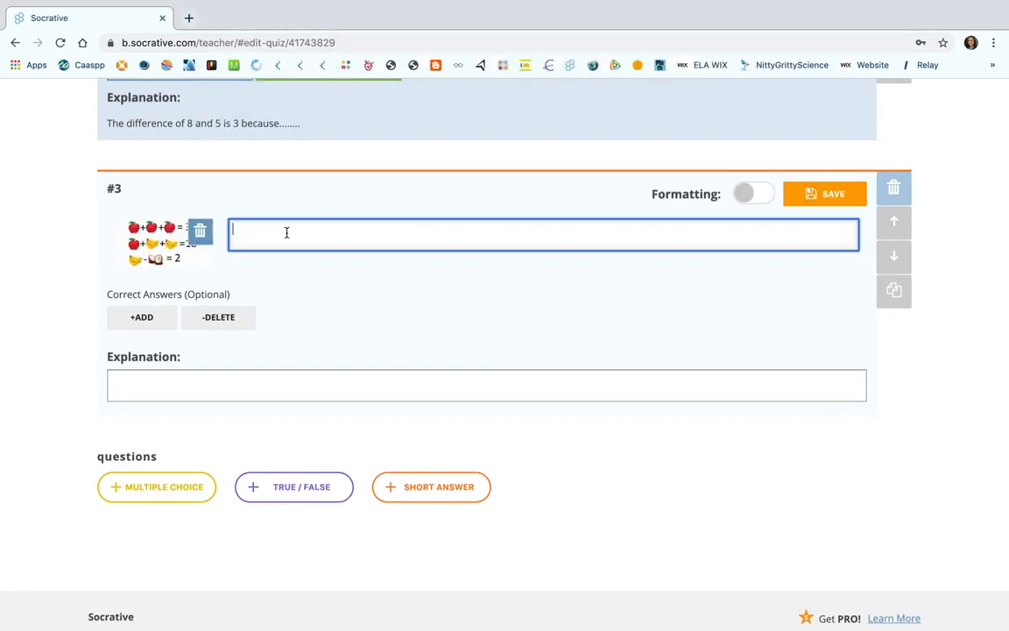
text(Explain in your best CASE what numbers are r)
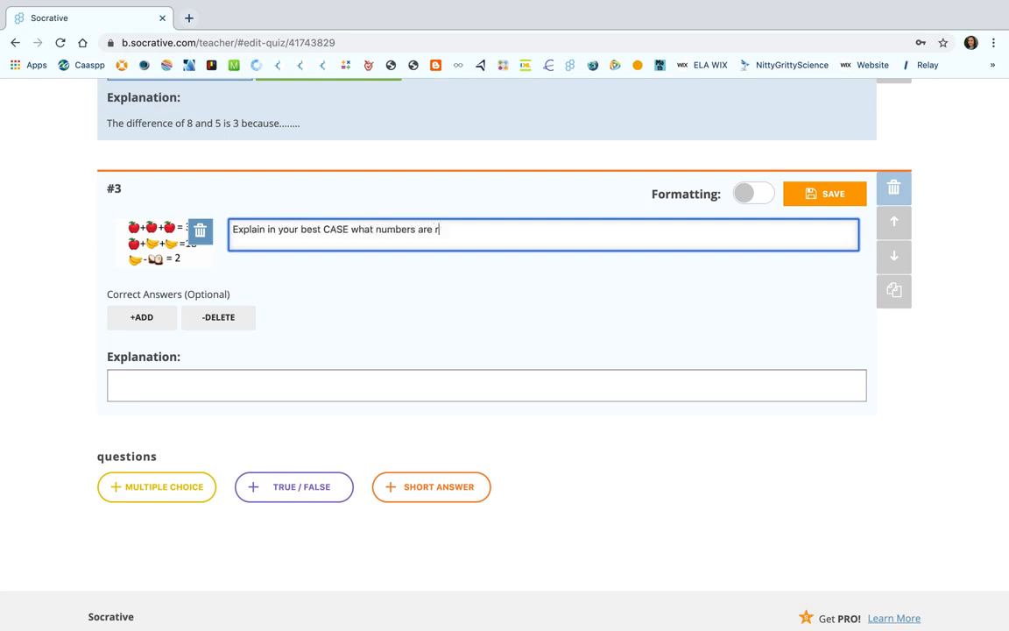
text(epresented by each fruit.)
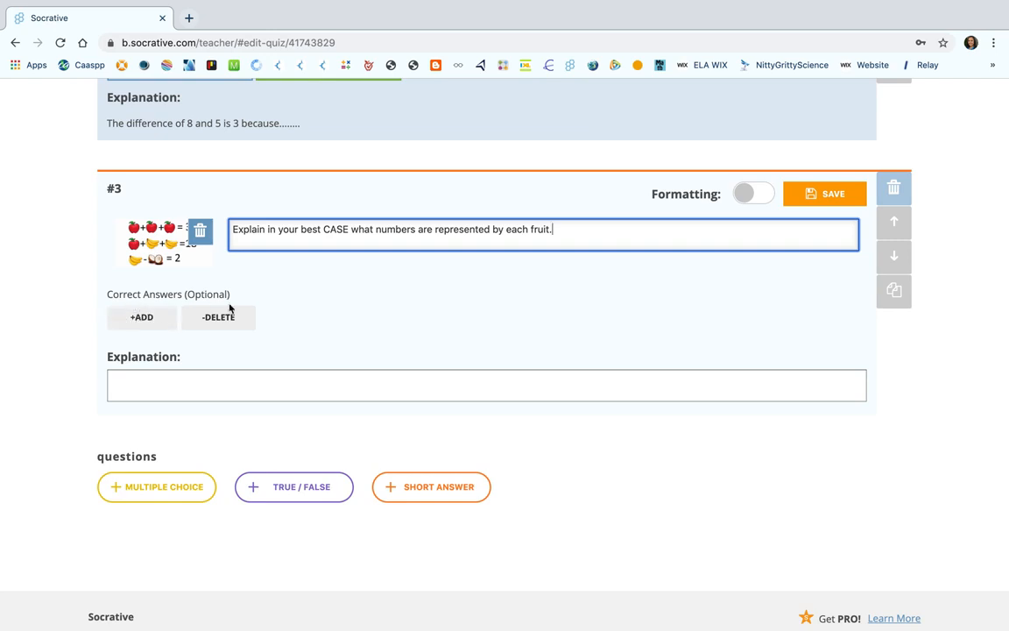
click(146, 318)
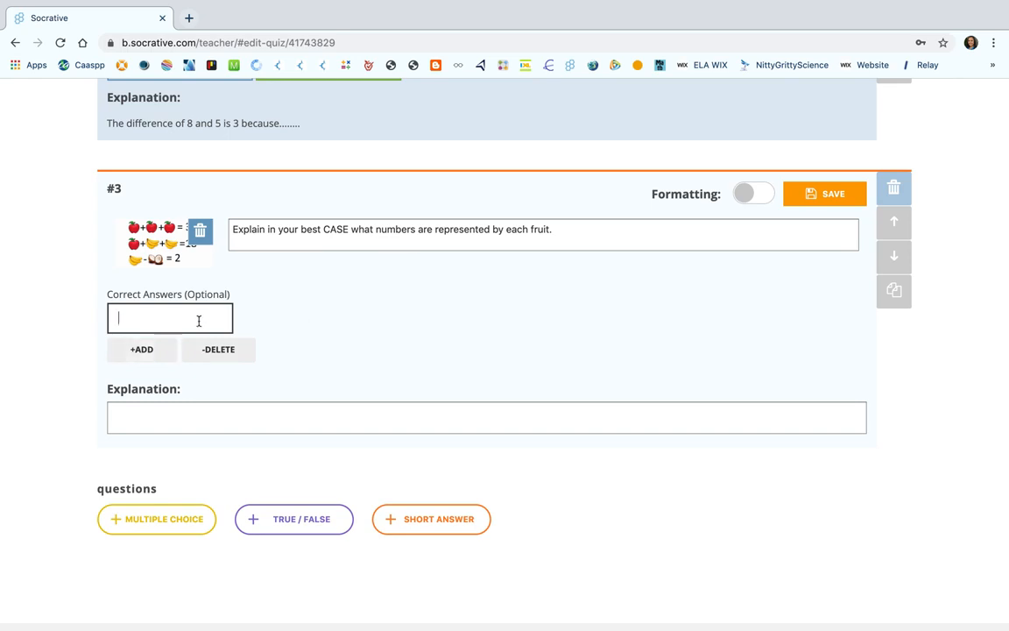
click(165, 409)
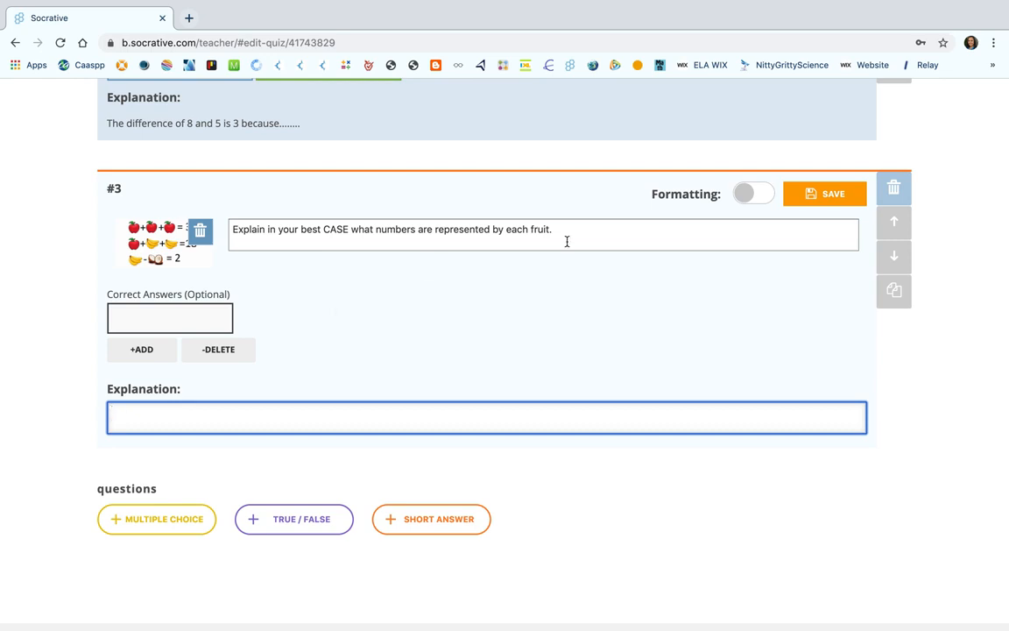
click(813, 194)
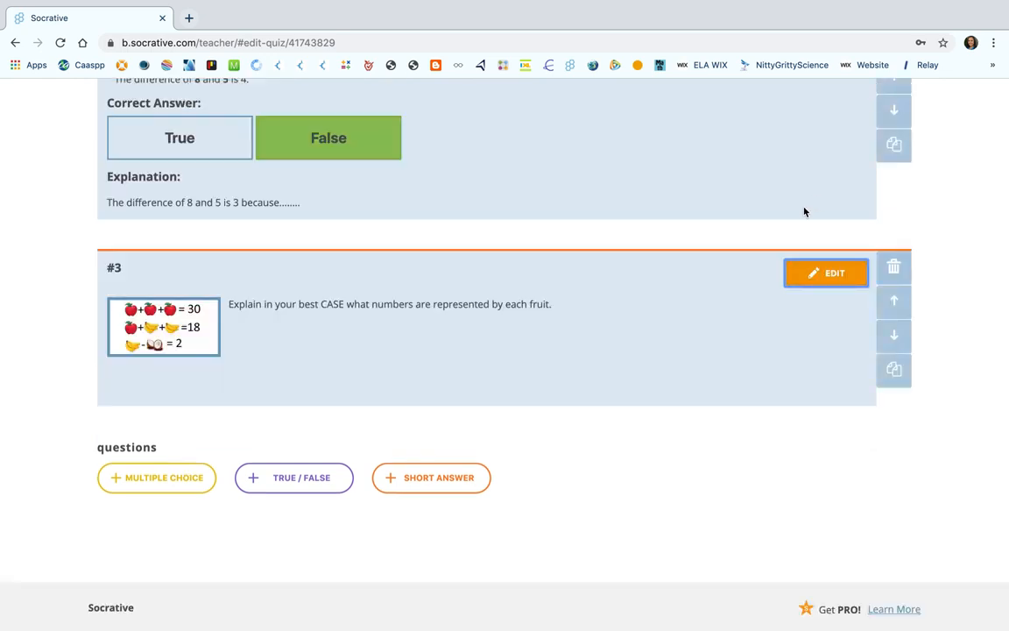
Step: Save the whole Test Quiz and exit the quiz editor
scroll(487, 359, up, 10)
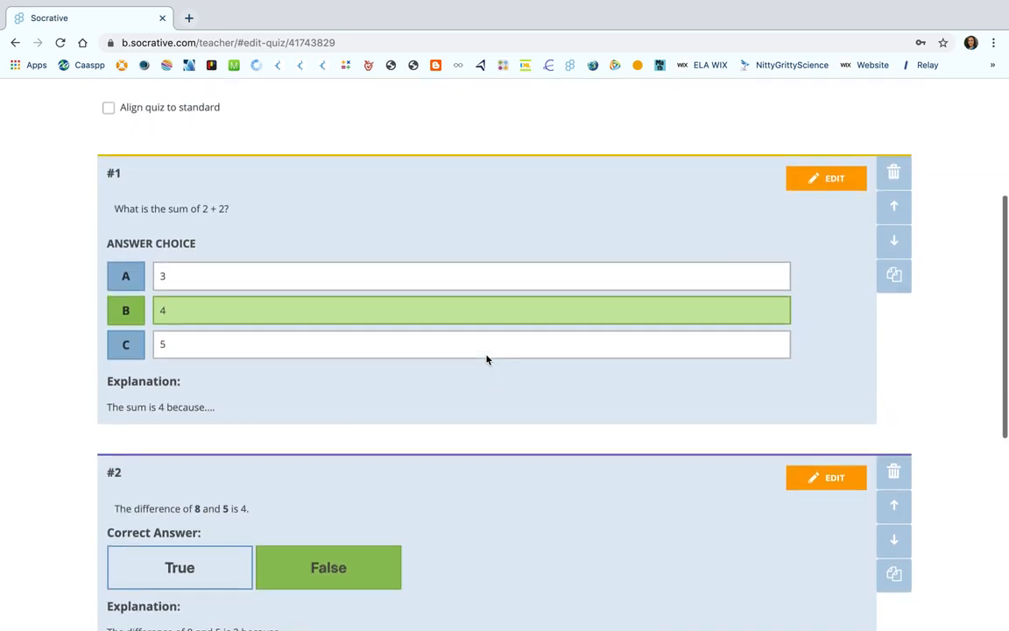
scroll(487, 359, up, 4)
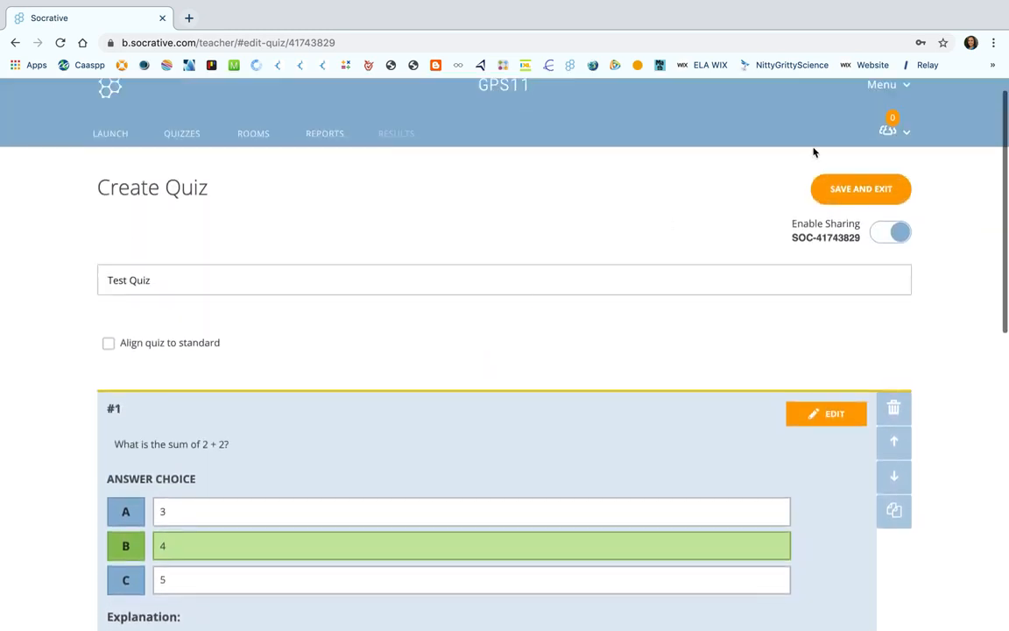
click(854, 191)
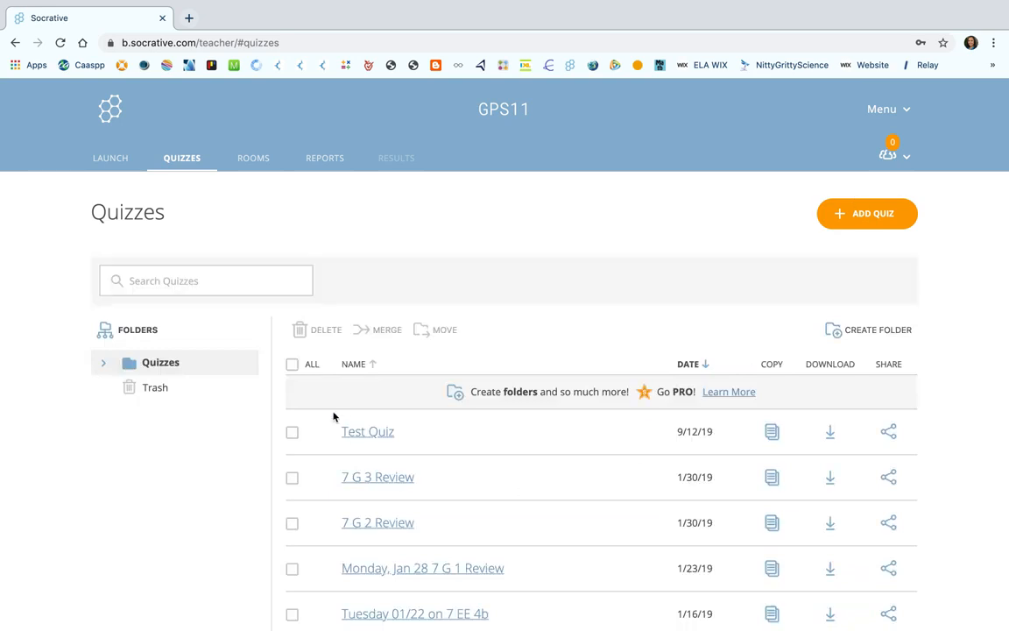
Step: Set up a quiz launch with Test Quiz and proceed to the delivery method and settings
click(127, 161)
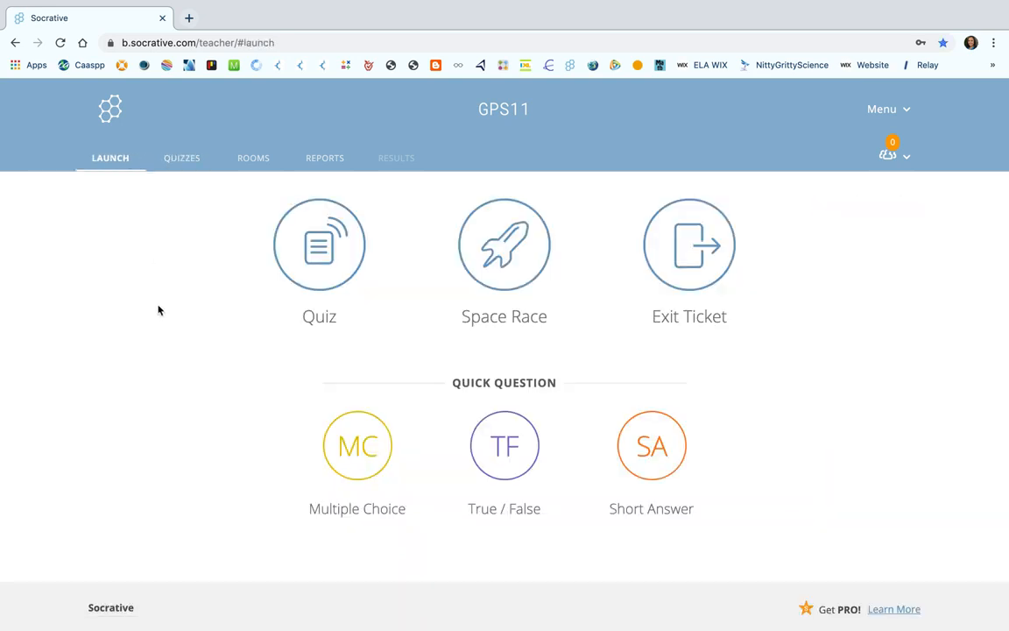
click(319, 247)
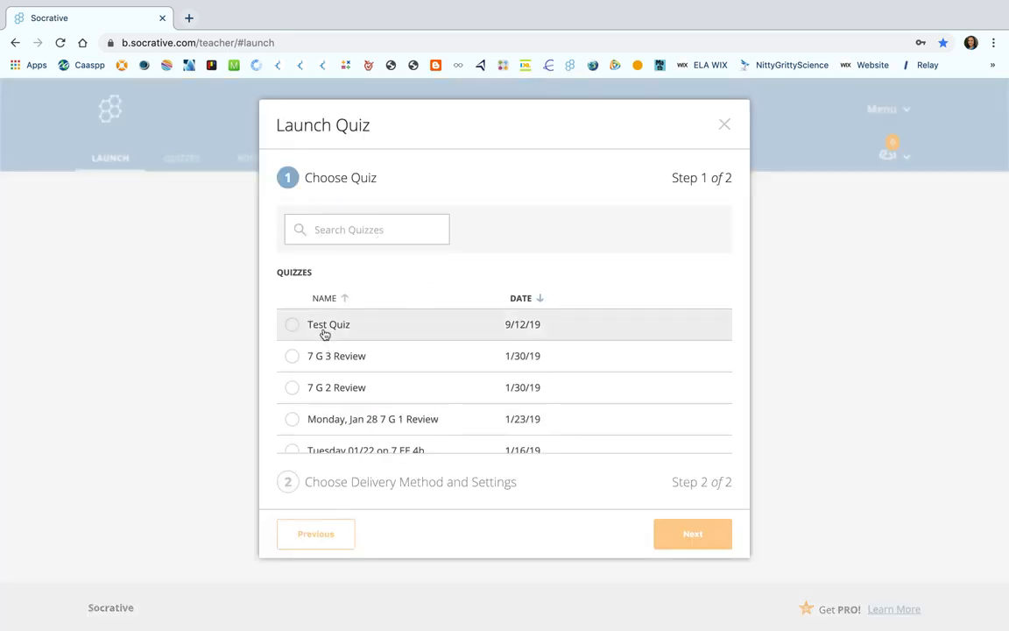
click(291, 326)
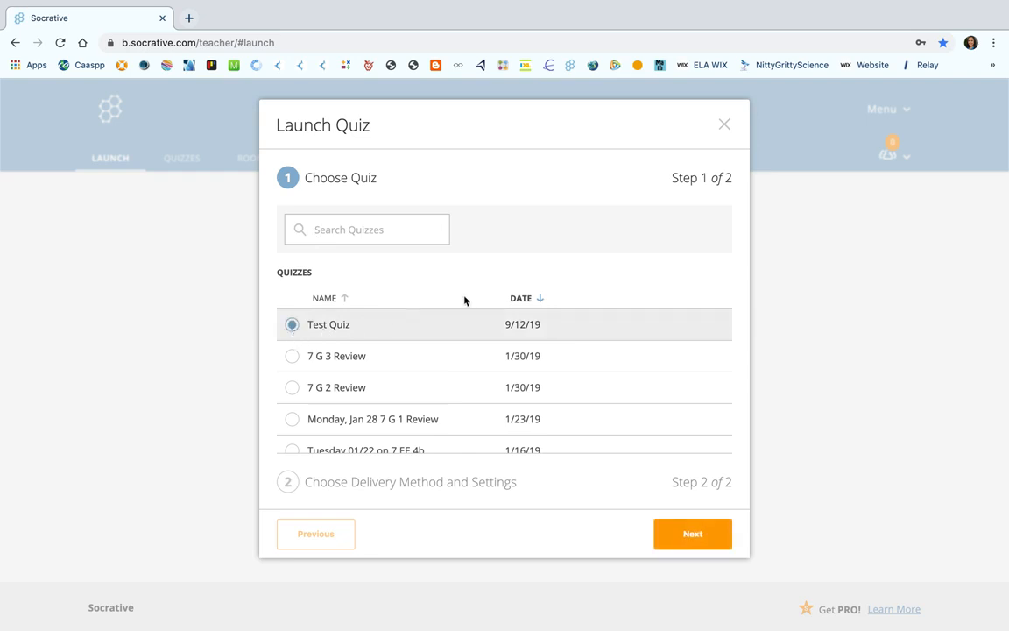
click(701, 544)
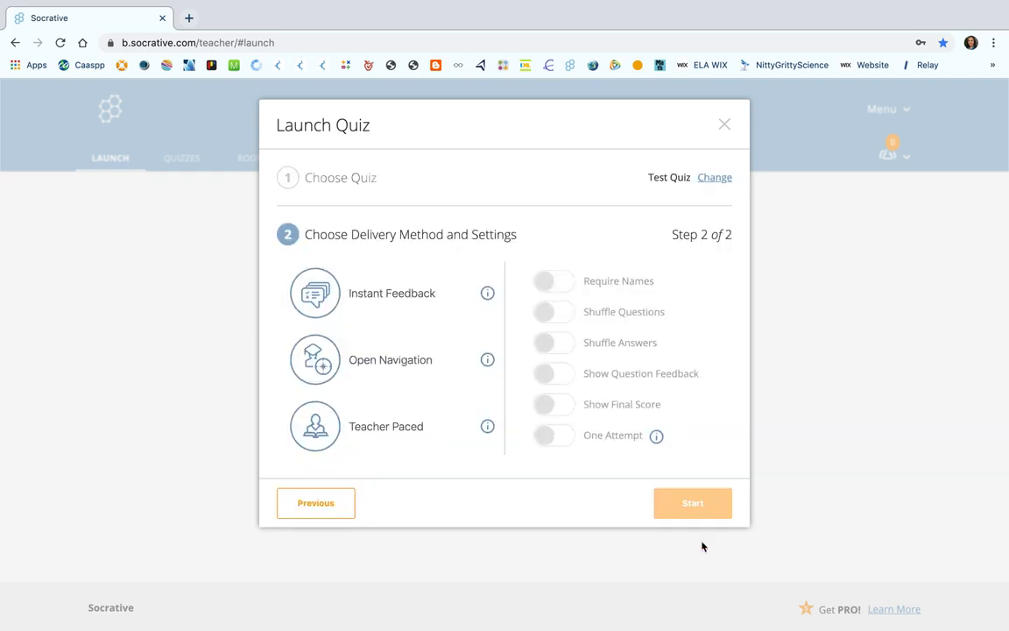
Step: Try Instant Feedback with shuffled questions, shuffled answers and final score, then the Open Navigation and Teacher Paced delivery methods
click(431, 307)
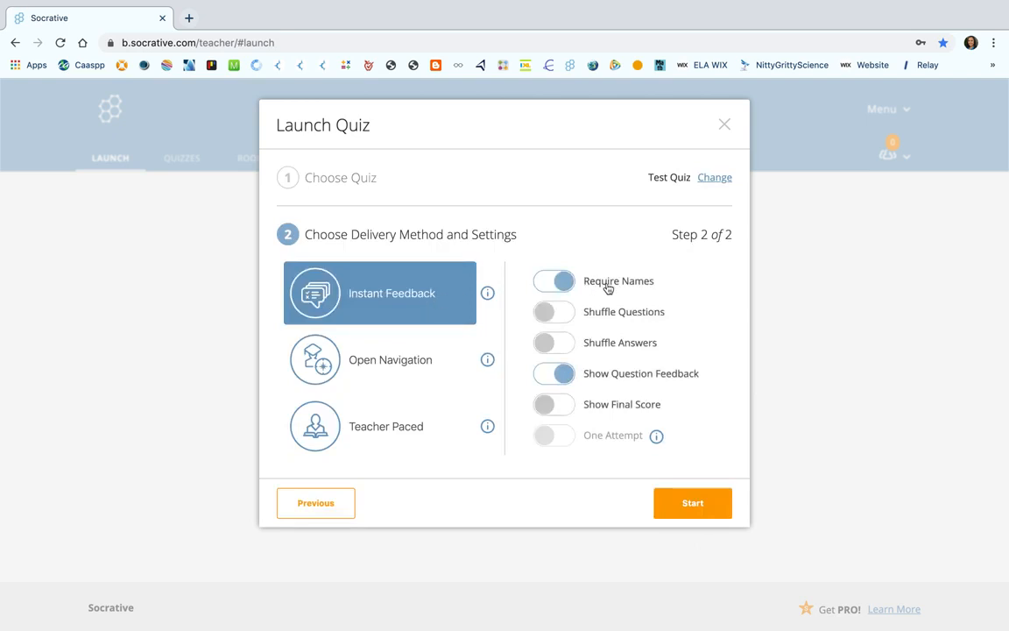
click(565, 317)
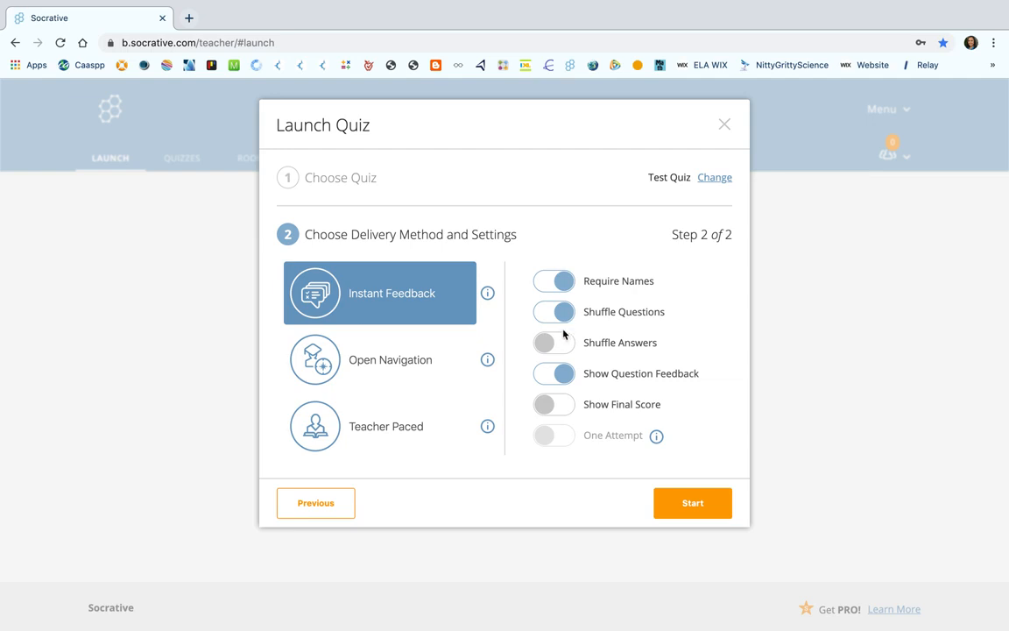
click(560, 348)
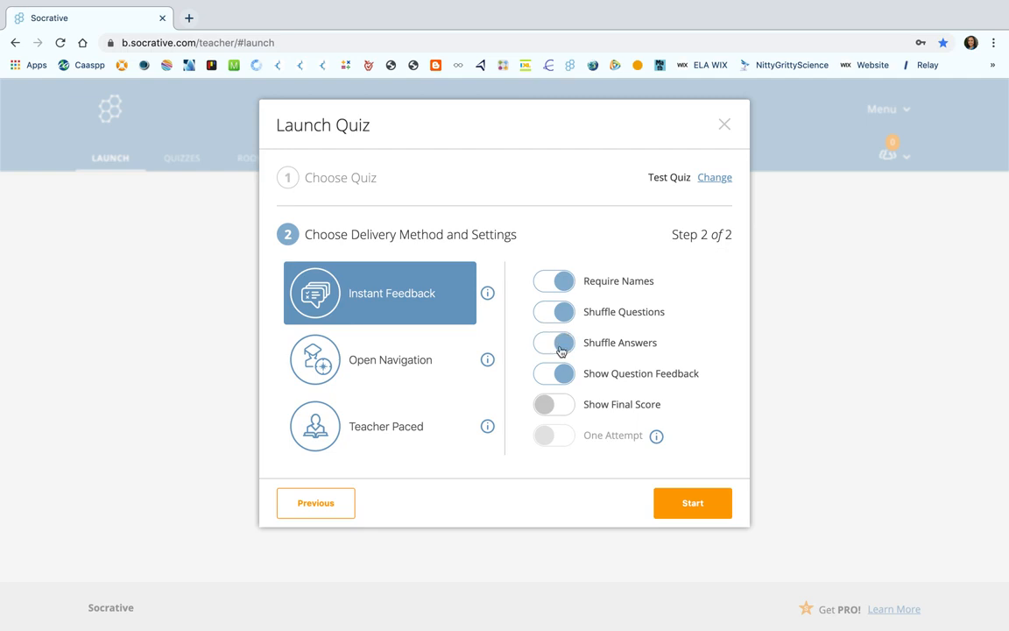
click(559, 376)
click(559, 377)
click(562, 414)
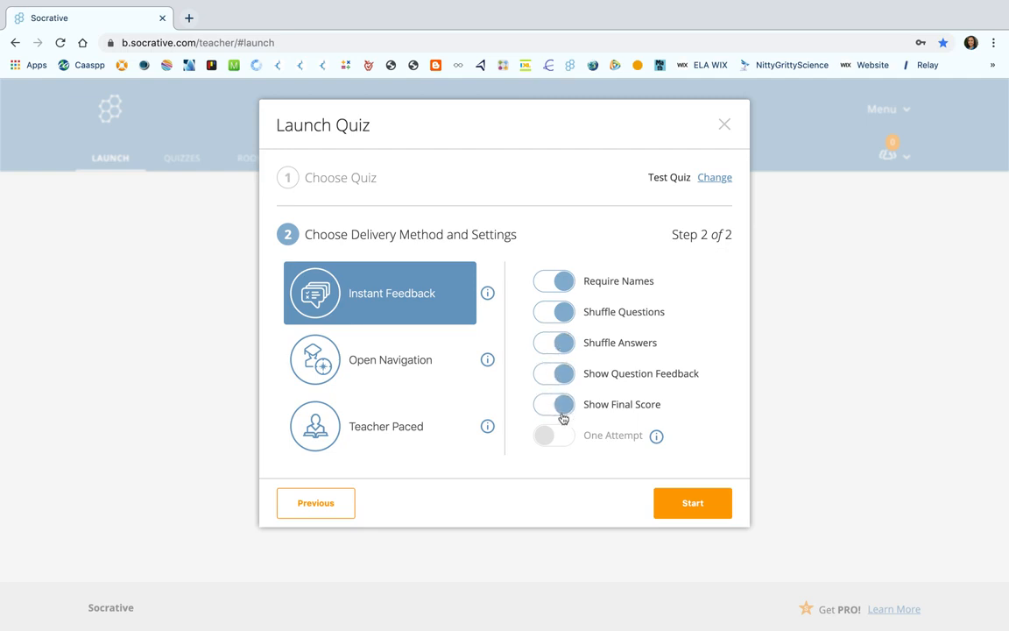
click(346, 359)
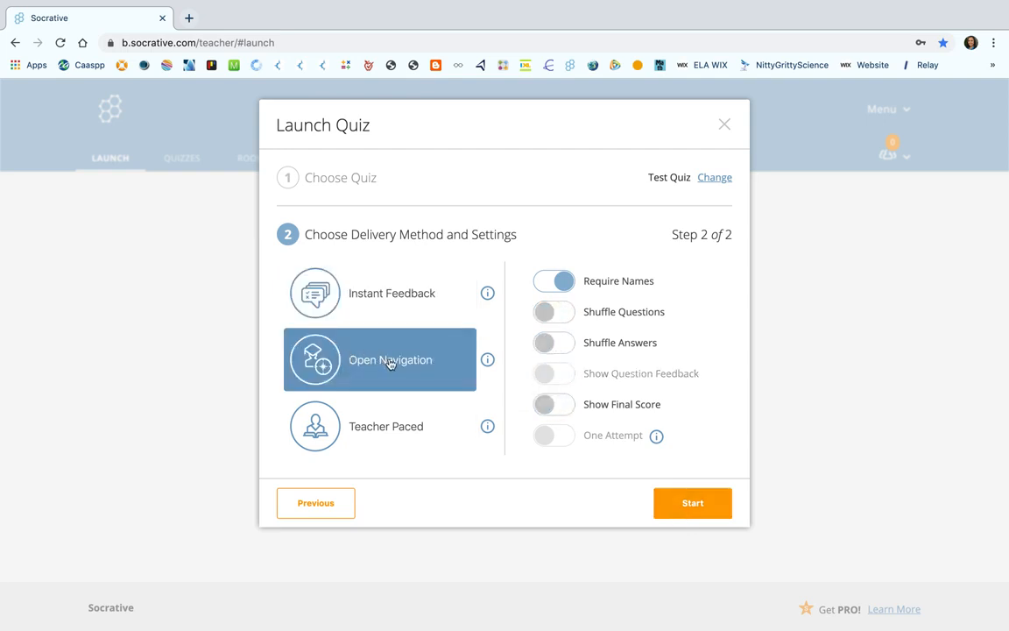
click(381, 447)
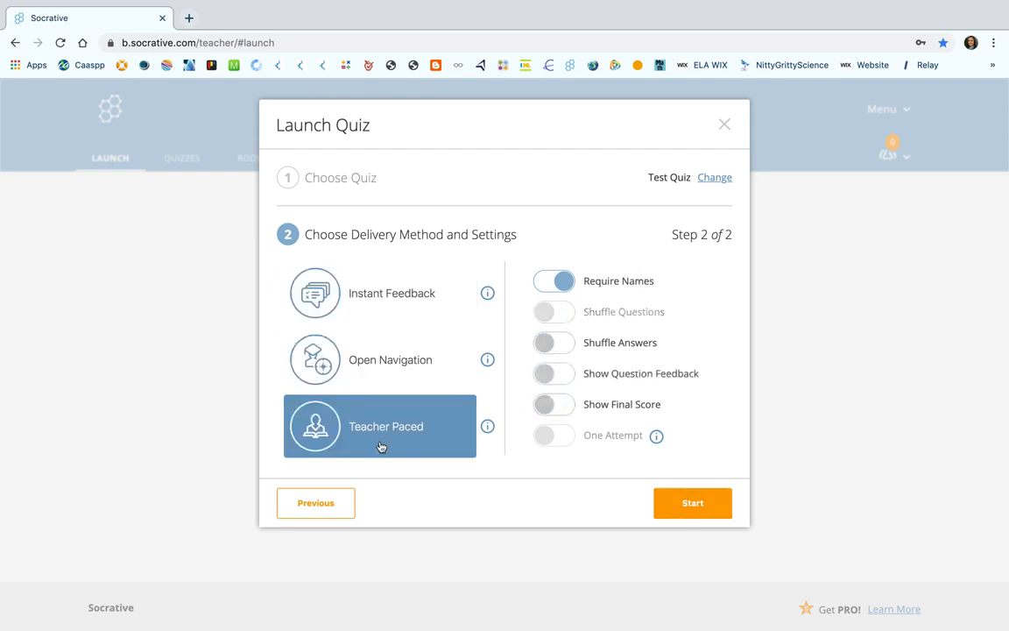
Step: Start the quiz with Instant Feedback delivery and Shuffle Questions, Shuffle Answers and Show Final Score turned on
click(401, 290)
click(558, 315)
click(555, 343)
click(554, 404)
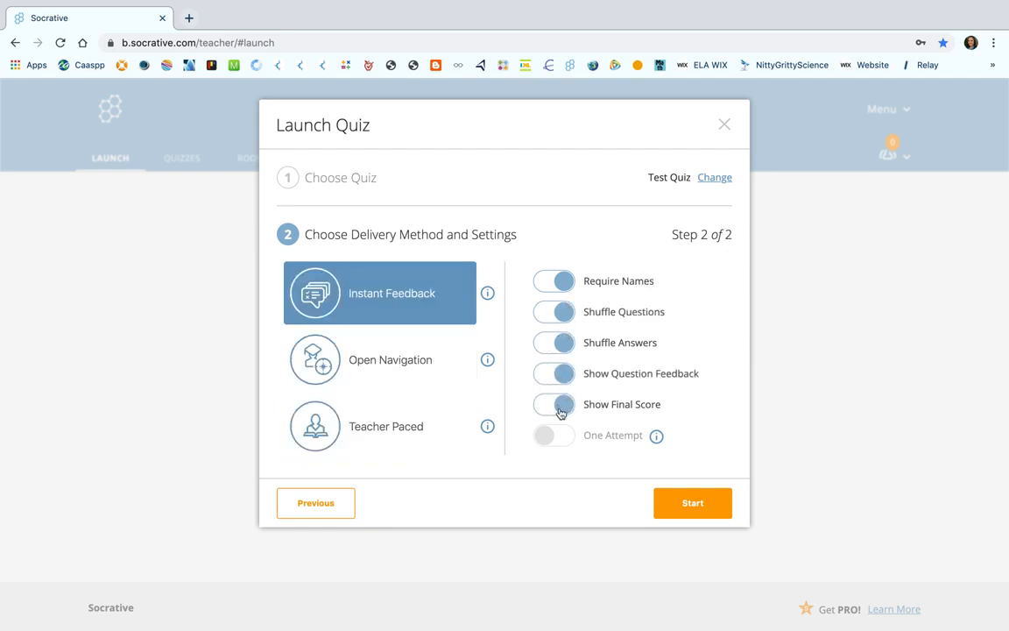
click(693, 504)
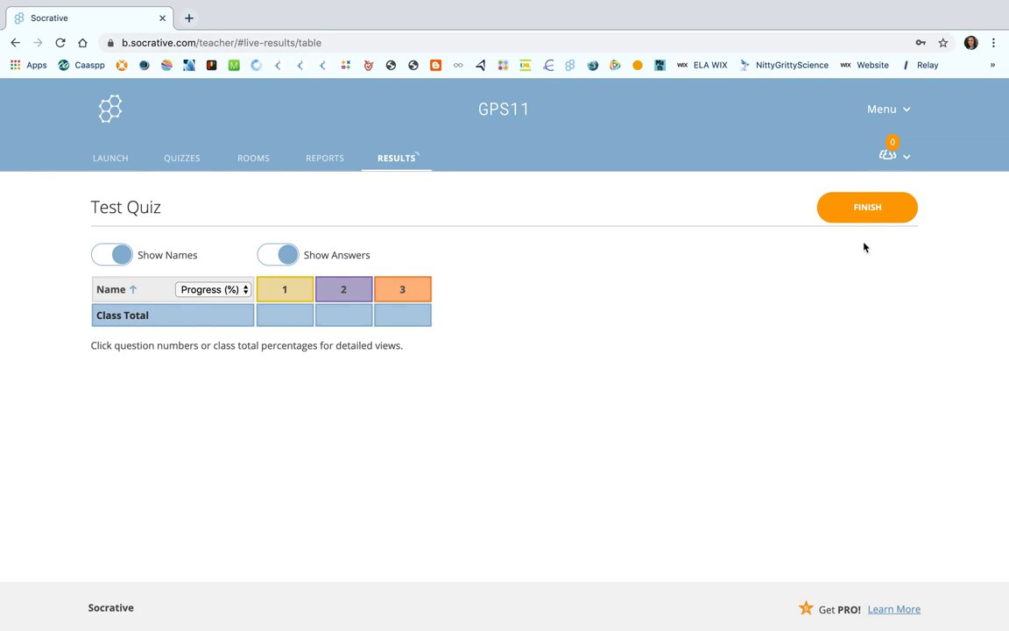
Step: Finish the running Test Quiz activity and download its Whole Class Excel report
click(870, 209)
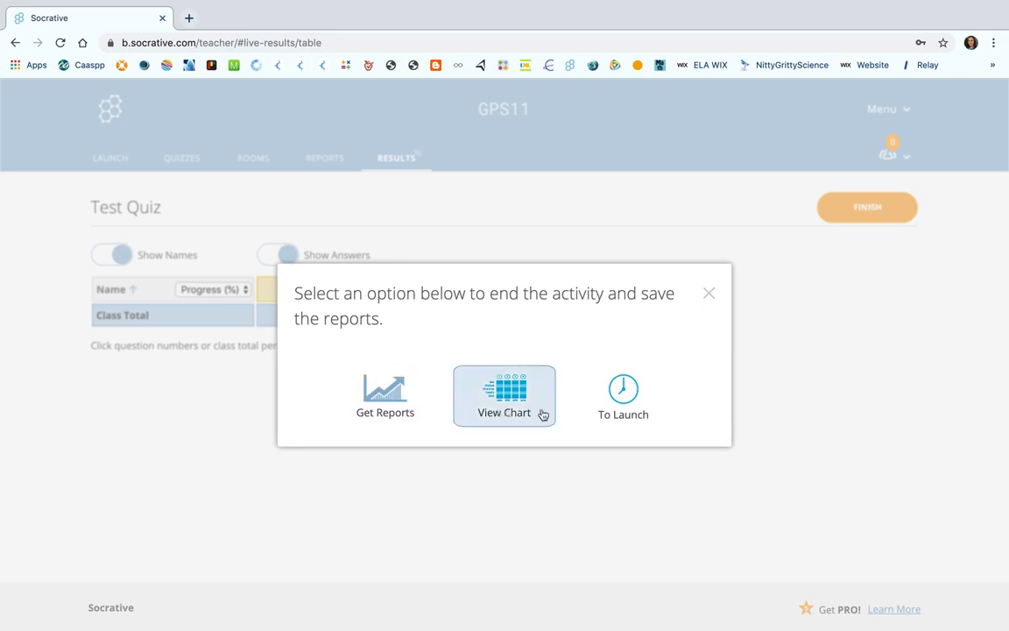
click(385, 405)
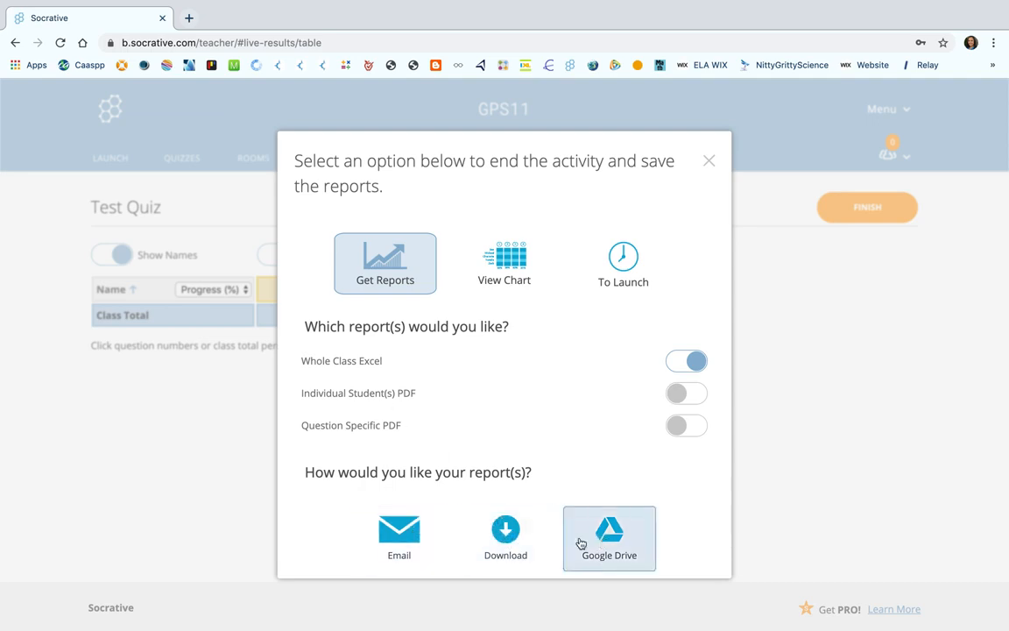
click(508, 536)
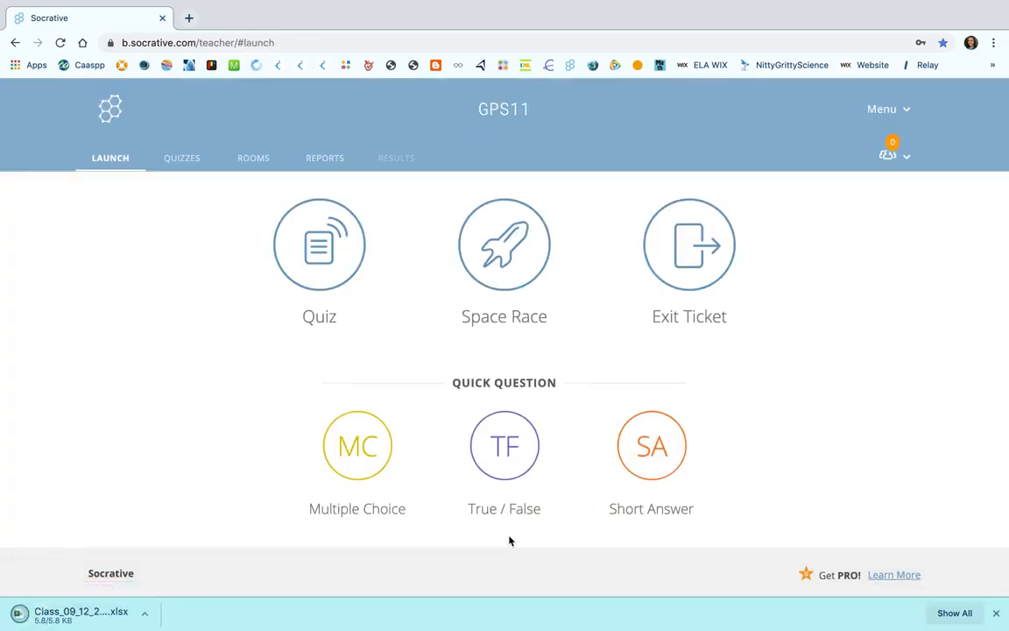
Step: Open the downloaded class report in Excel and examine the score columns for each question
click(24, 616)
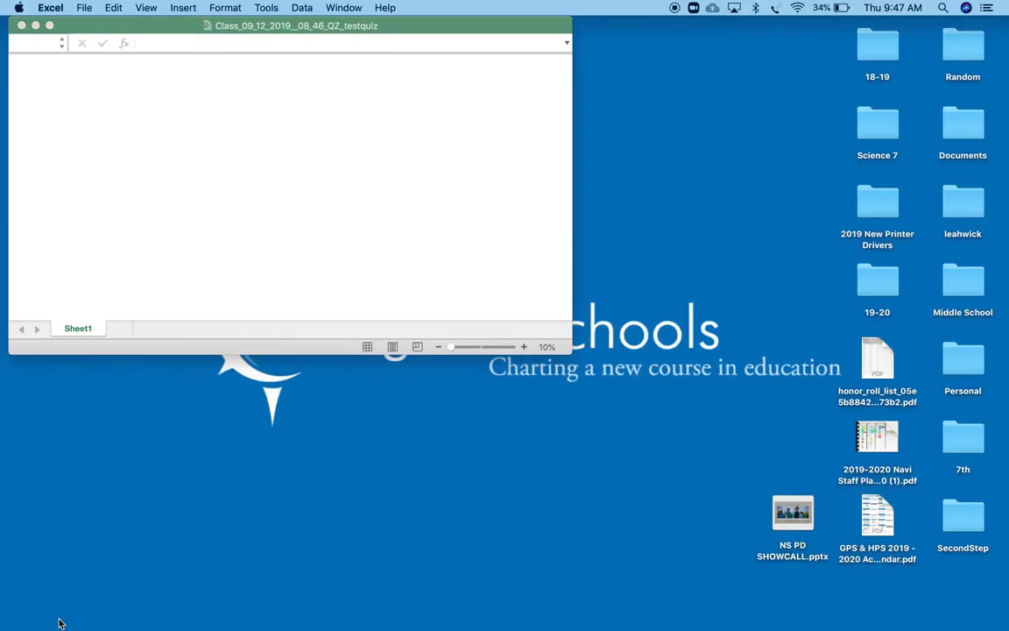
click(50, 28)
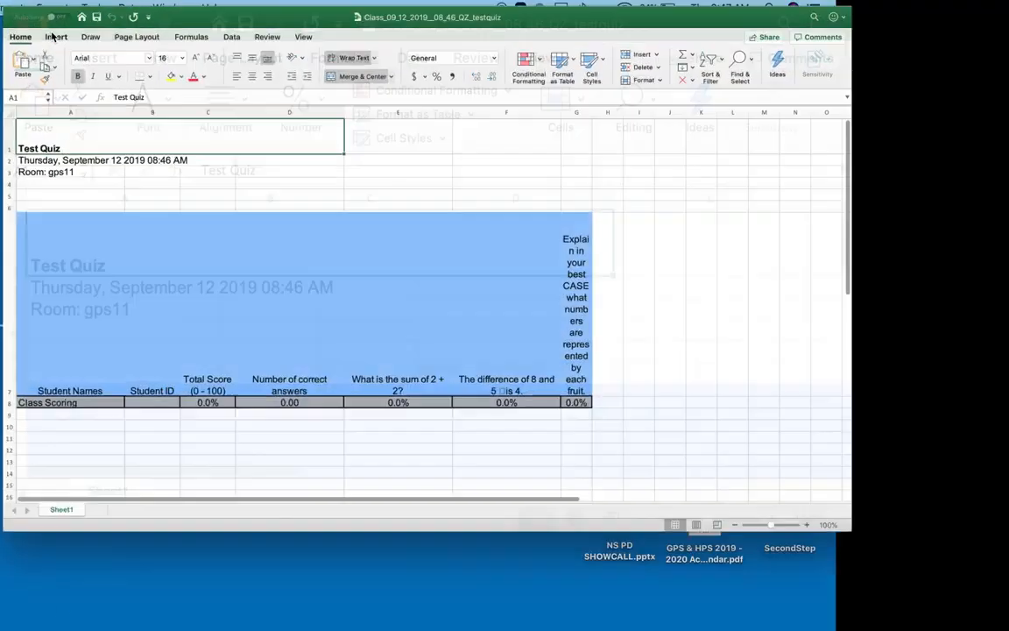
scroll(245, 426, down, 5)
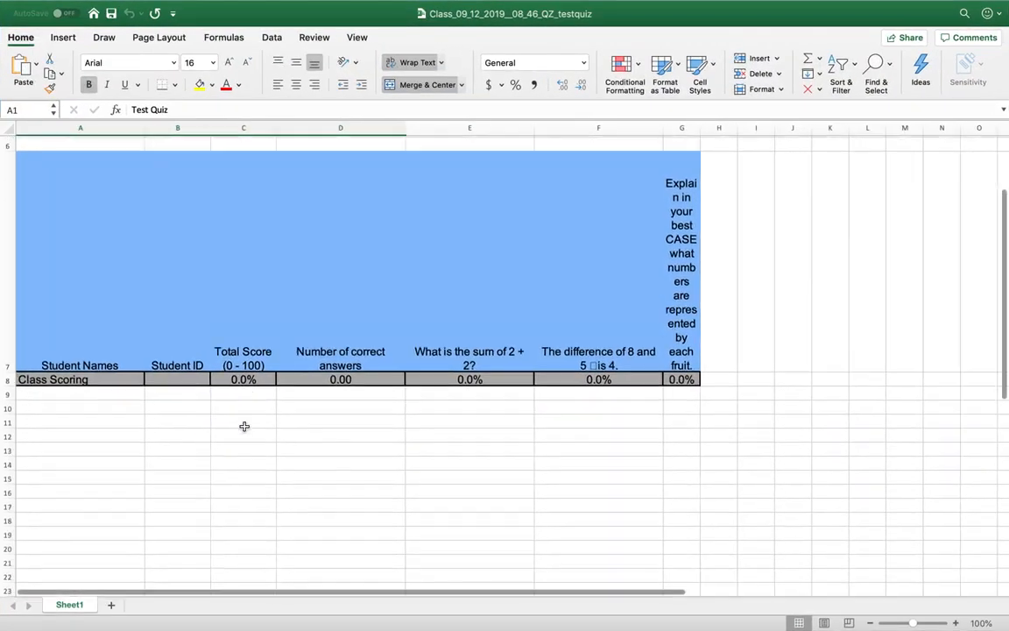